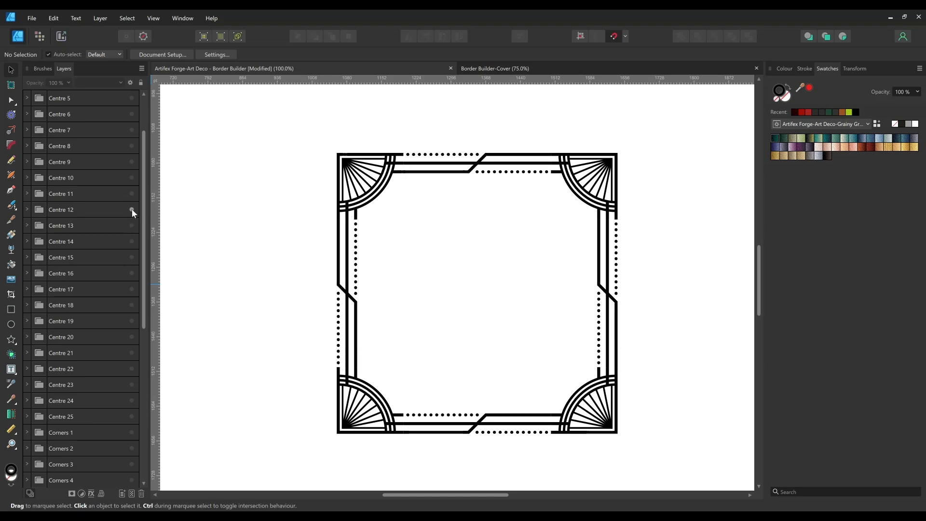
# Step: Show Corners 21 in place of Corners 18, and Centre 9 in place of Centre 12
pyautogui.moveTo(142, 212); pyautogui.dragTo(140, 364)
pyautogui.click(131, 416)
pyautogui.click(130, 464)
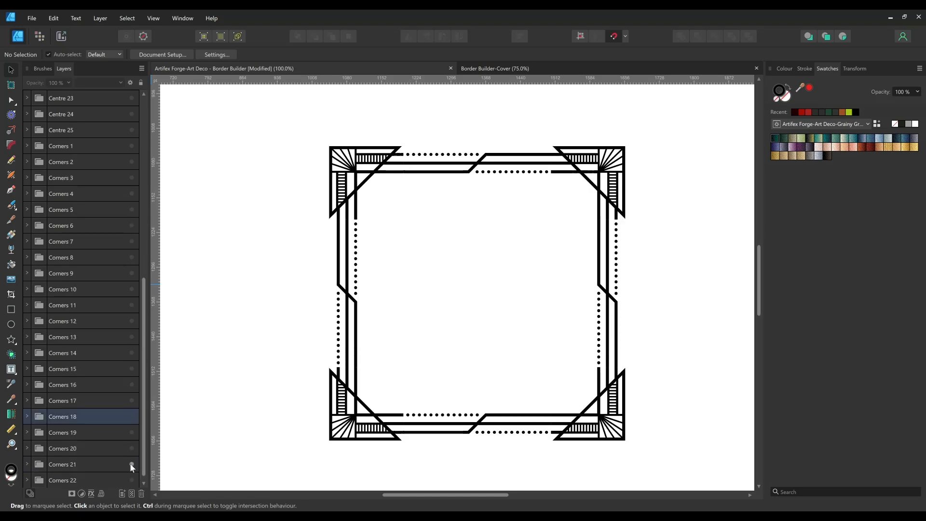
pyautogui.moveTo(145, 432); pyautogui.dragTo(145, 292)
pyautogui.click(131, 209)
pyautogui.click(131, 162)
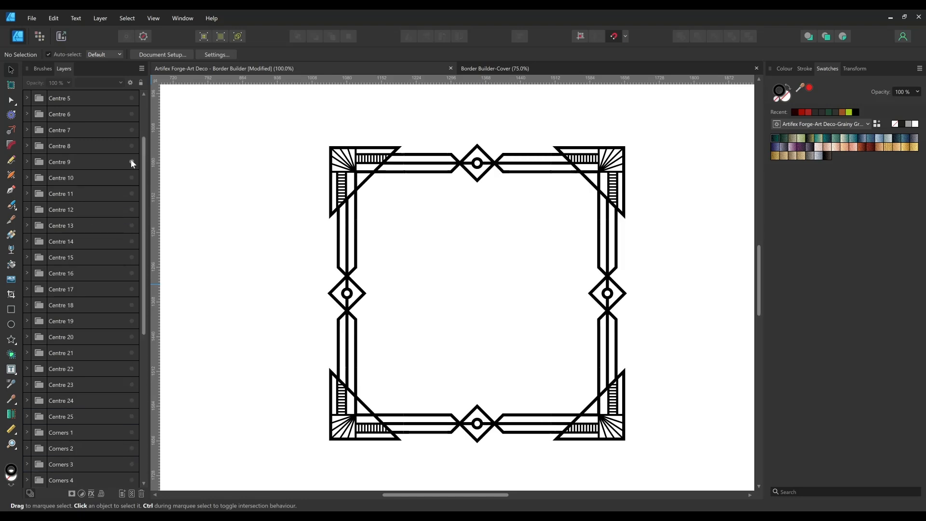
# Step: Swap in the stepped corner set with small squares, and show Centre 15 in place of Centre 9
pyautogui.moveTo(144, 190); pyautogui.dragTo(144, 168)
pyautogui.click(131, 384)
pyautogui.click(131, 241)
pyautogui.click(130, 179)
pyautogui.click(129, 272)
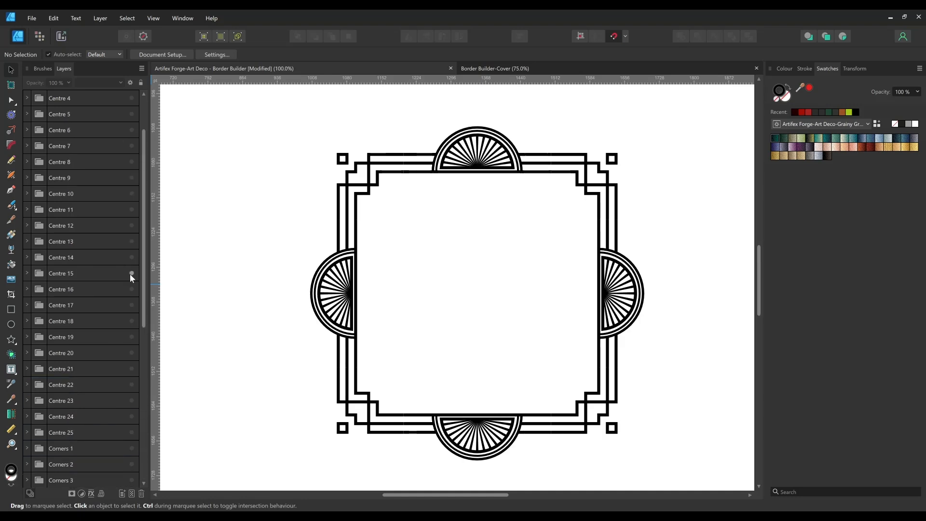
# Step: Switch the border to the Corners 17 set and replace Centre 15 with Centre 20
pyautogui.scroll(-5, 130, 274)
pyautogui.click(133, 480)
pyautogui.click(131, 479)
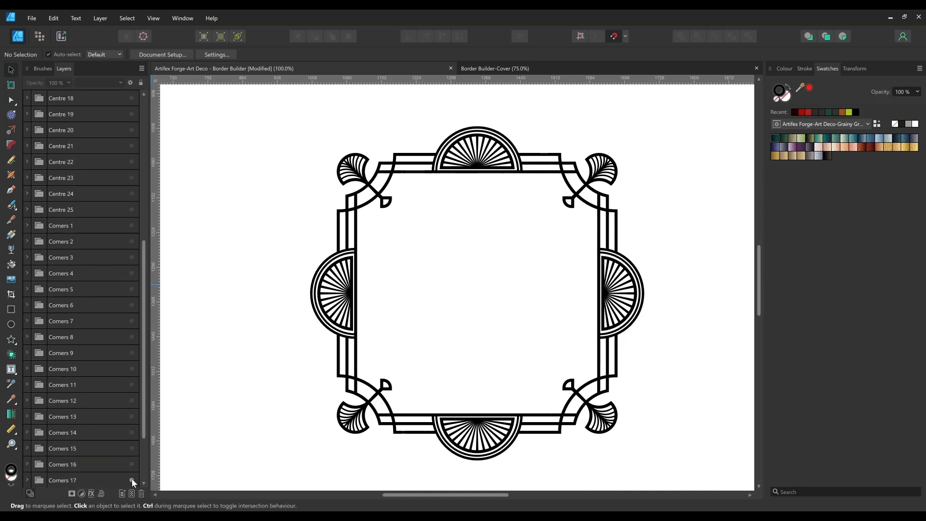
pyautogui.moveTo(145, 408); pyautogui.dragTo(144, 310)
pyautogui.click(130, 243)
pyautogui.click(132, 320)
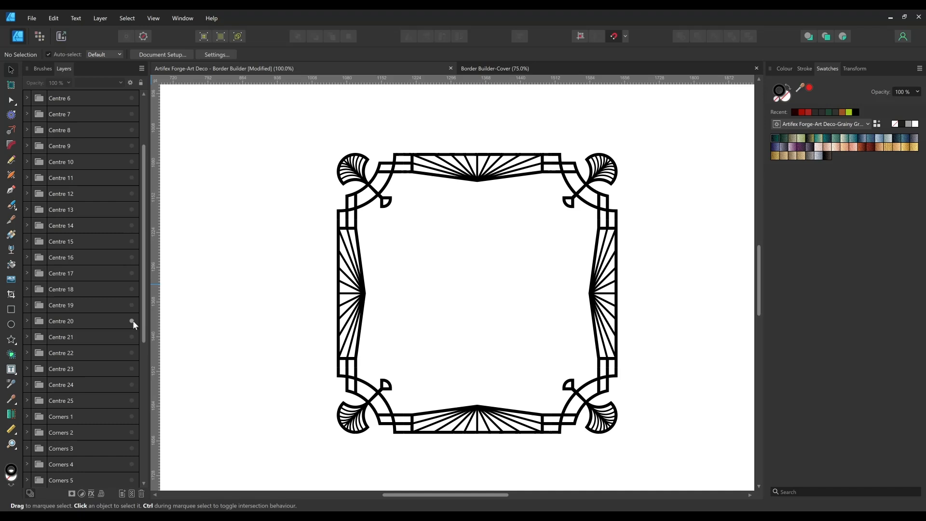
# Step: Show Corners 22 in place of Corners 17, and Centre 19 in place of Centre 20
pyautogui.moveTo(144, 268); pyautogui.dragTo(156, 401)
pyautogui.click(132, 368)
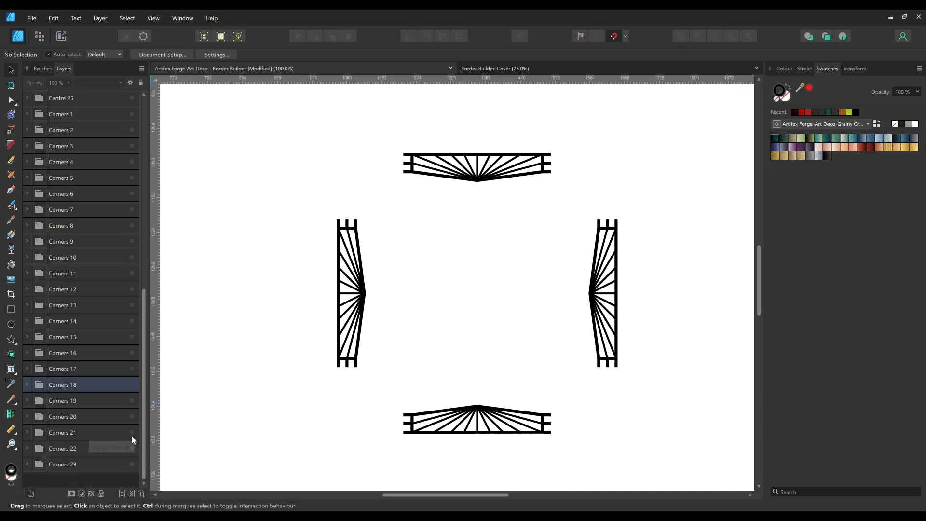
pyautogui.click(131, 448)
pyautogui.scroll(6, 135, 361)
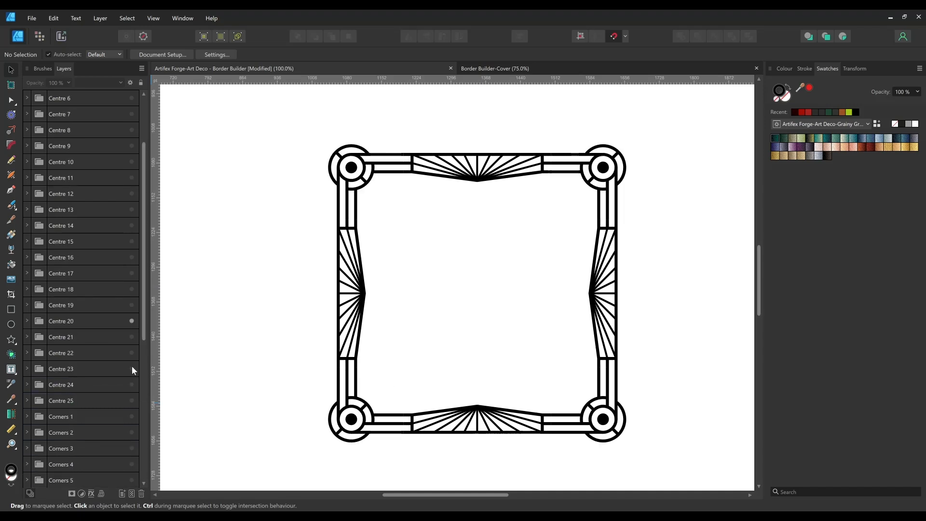
pyautogui.click(132, 320)
pyautogui.click(132, 305)
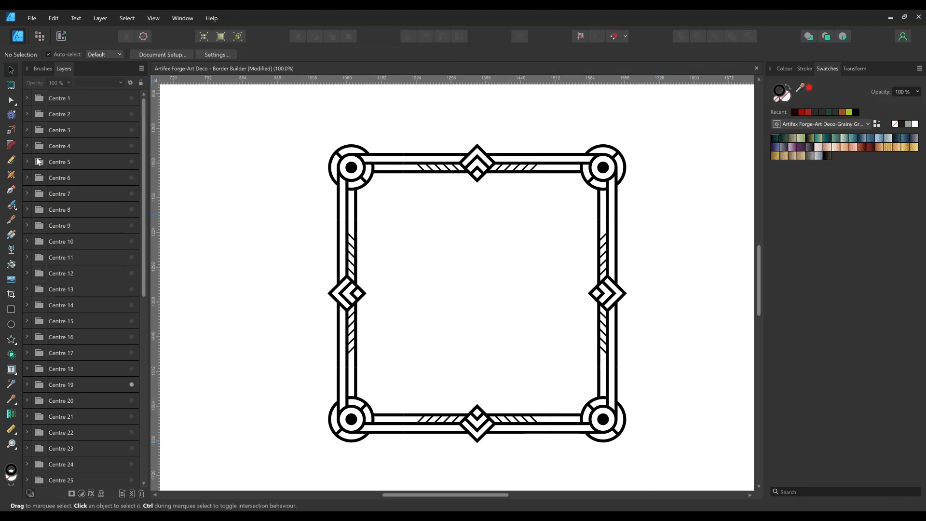
# Step: Delete every centre and corner group except Centre 19 and Corners 22
pyautogui.click(87, 98)
pyautogui.keyDown('shift'); pyautogui.click(111, 368); pyautogui.keyUp('shift')
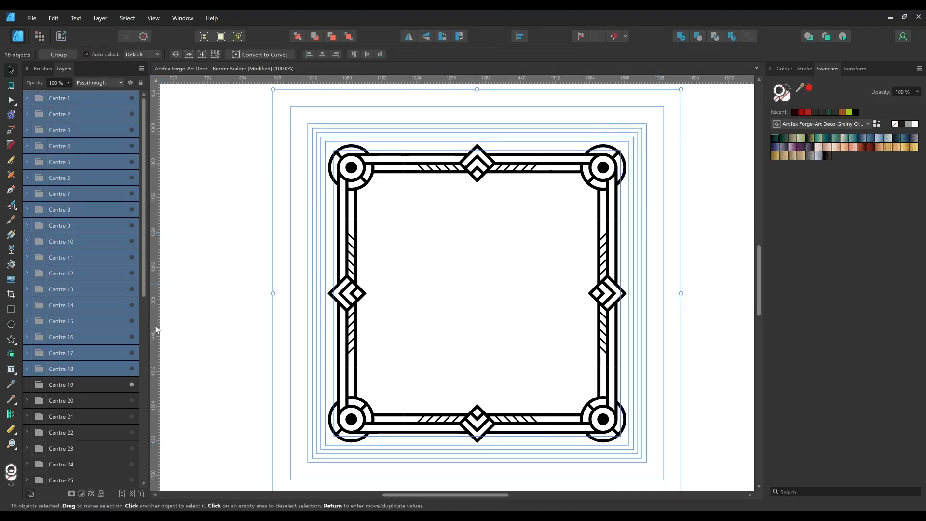
pyautogui.click(141, 493)
pyautogui.click(90, 120)
pyautogui.scroll(-3, 92, 289)
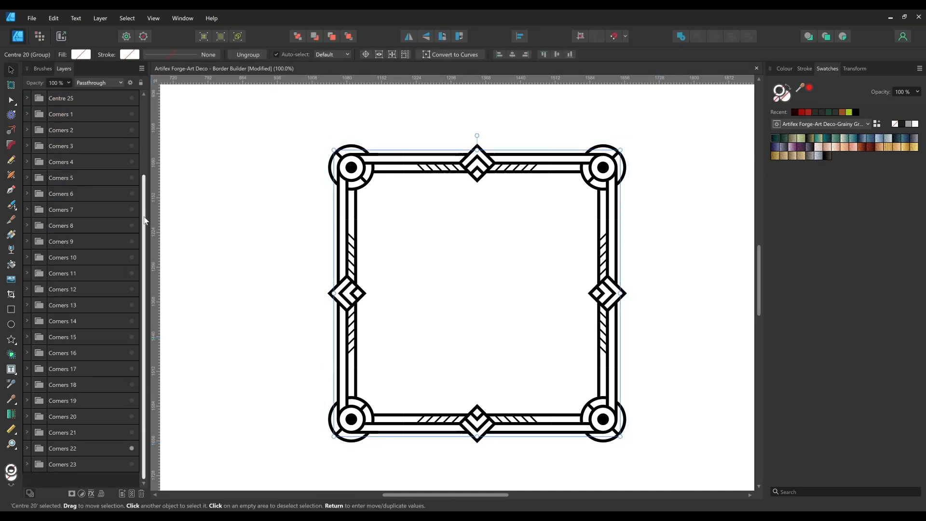
pyautogui.keyDown('shift'); pyautogui.click(119, 467); pyautogui.keyUp('shift')
pyautogui.press('Delete')
pyautogui.click(190, 142)
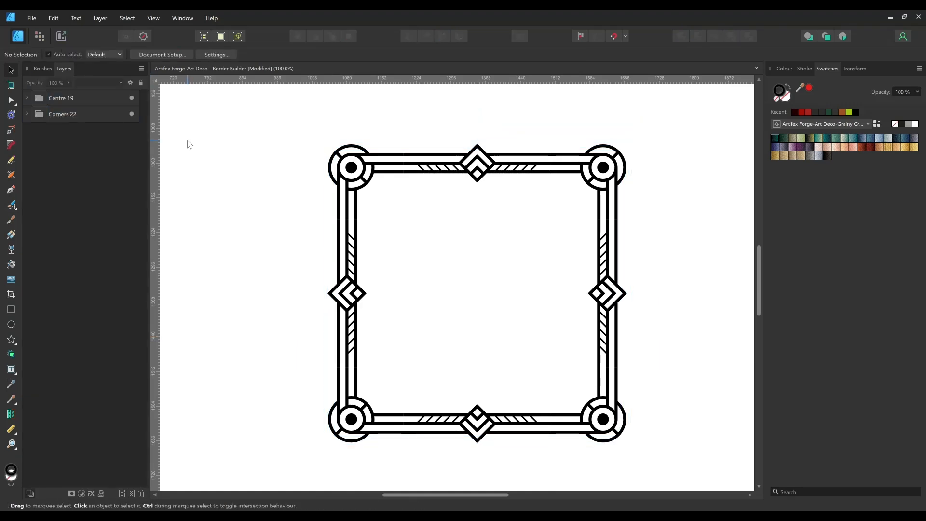
# Step: Expand Centre 19 and toggle the visibility of parts B, C and D to identify each one's side
pyautogui.click(27, 98)
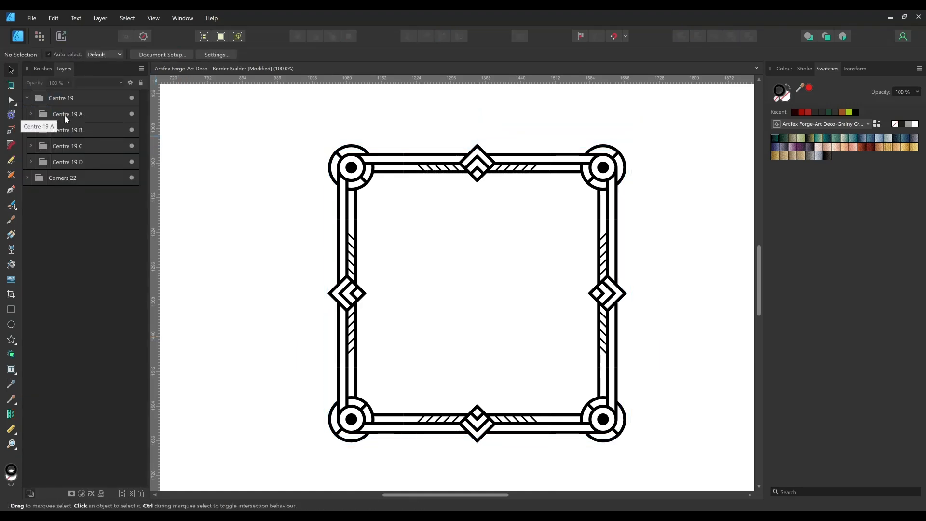
pyautogui.click(132, 129)
pyautogui.click(132, 129)
pyautogui.click(132, 146)
pyautogui.click(132, 145)
pyautogui.click(132, 161)
pyautogui.click(132, 162)
# Step: Expand Corners 22 and toggle parts A to D off and on to identify each corner, and expand Centre 19 A
pyautogui.click(27, 178)
pyautogui.click(131, 193)
pyautogui.click(131, 193)
pyautogui.click(132, 209)
pyautogui.click(132, 209)
pyautogui.click(132, 225)
pyautogui.click(132, 225)
pyautogui.click(131, 241)
pyautogui.click(131, 241)
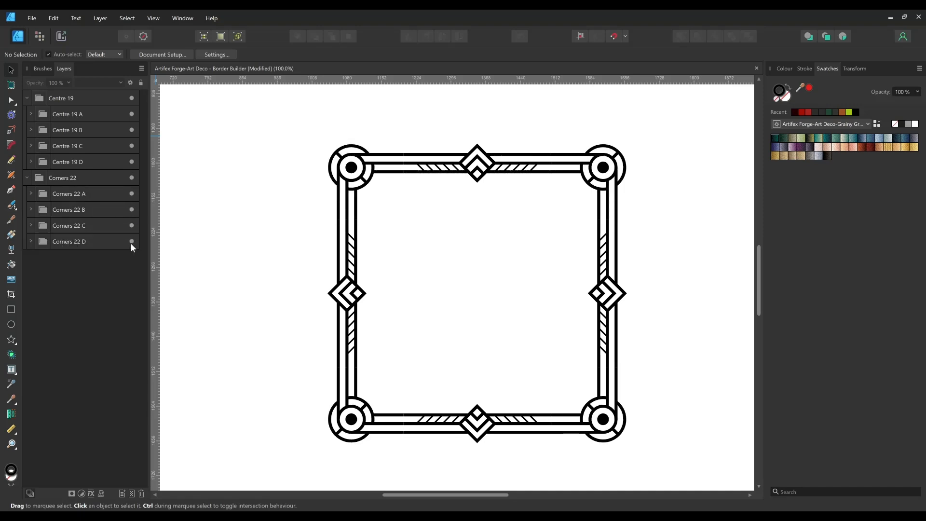
pyautogui.click(31, 114)
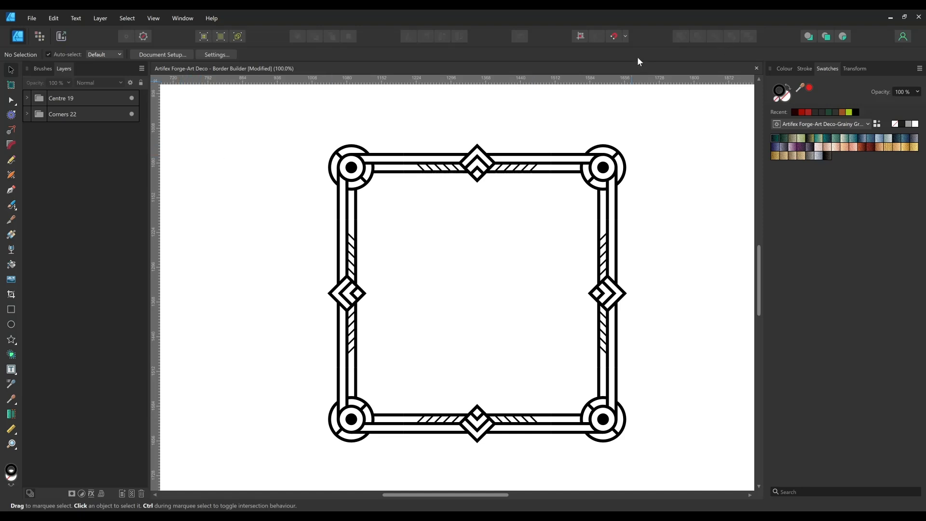
# Step: Open the snapping options
pyautogui.click(626, 36)
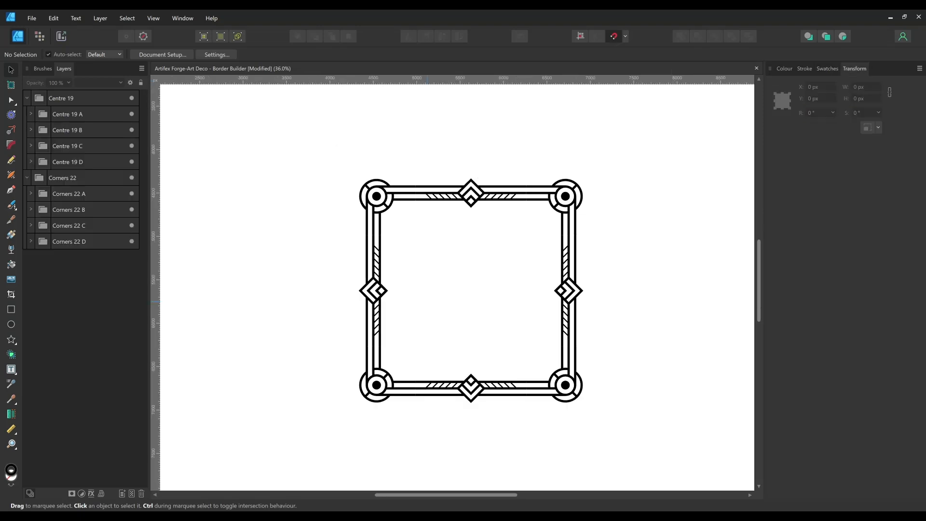
# Step: Move Centre 19 D, Corners 22 A and Corners 22 D together 500 px to the left using the X position
pyautogui.click(94, 165)
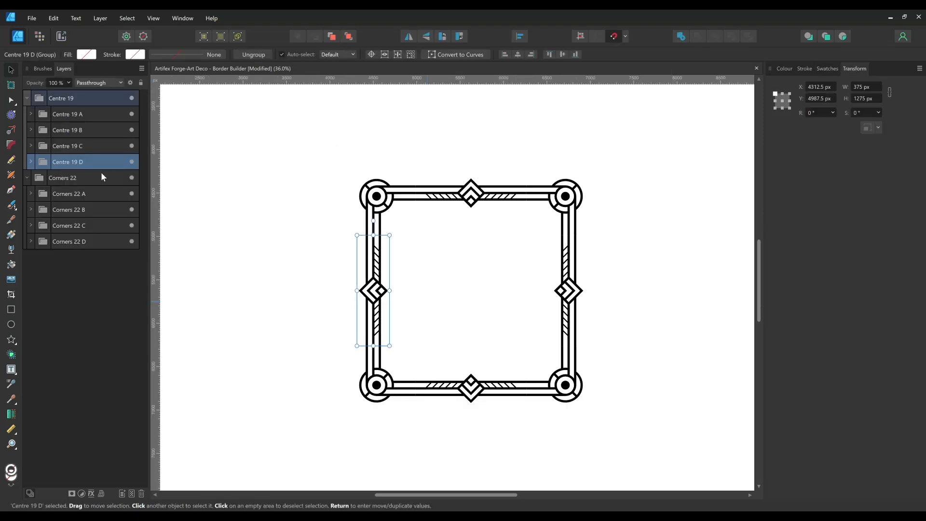
pyautogui.keyDown('ctrl'); pyautogui.click(98, 195); pyautogui.keyUp('ctrl')
pyautogui.keyDown('ctrl'); pyautogui.click(96, 243); pyautogui.keyUp('ctrl')
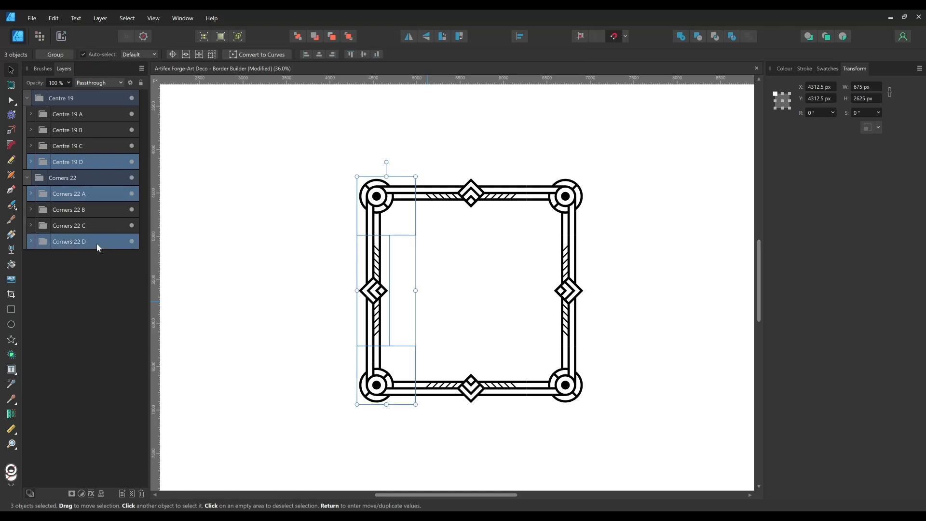
pyautogui.click(832, 87)
pyautogui.click(833, 87)
pyautogui.write('-500')
pyautogui.press('Return')
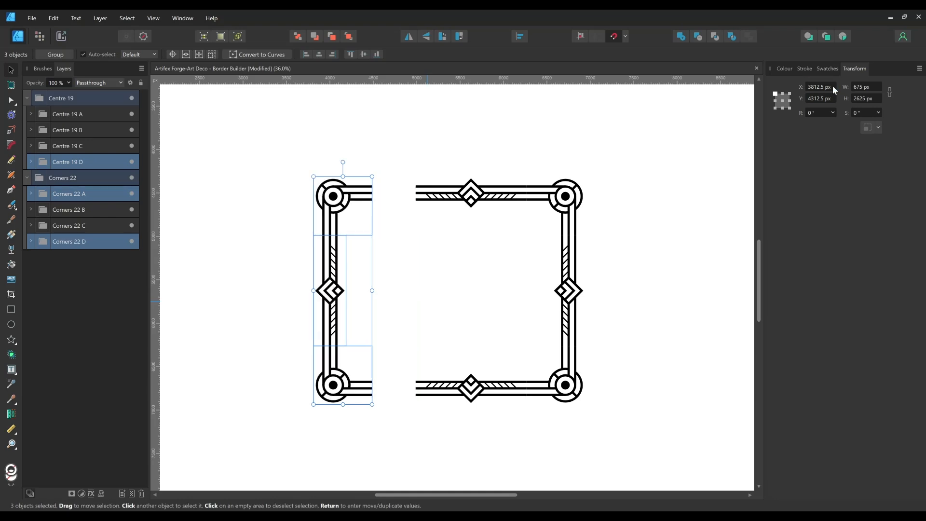
# Step: Move Centre 19 B, Corners 22 B and Corners 22 C together 500 px to the right using the X position
pyautogui.click(97, 131)
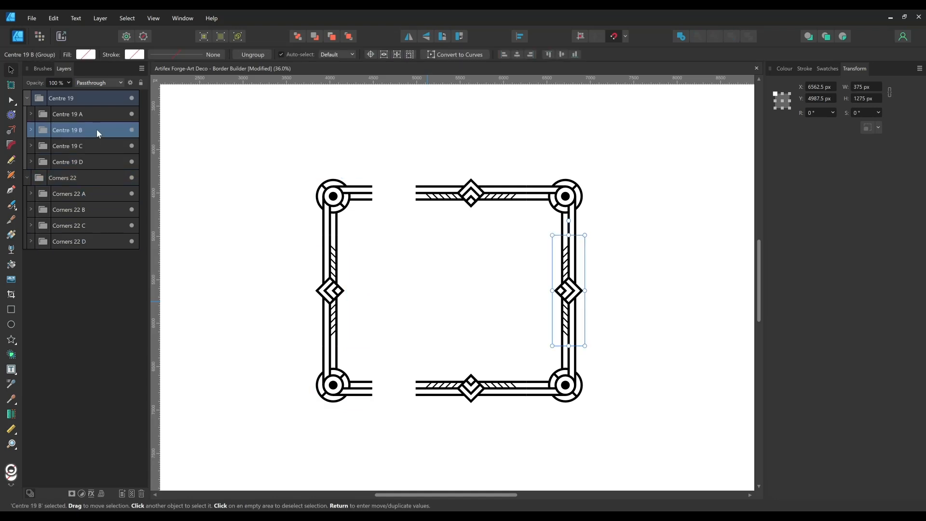
pyautogui.keyDown('ctrl'); pyautogui.click(99, 211); pyautogui.keyUp('ctrl')
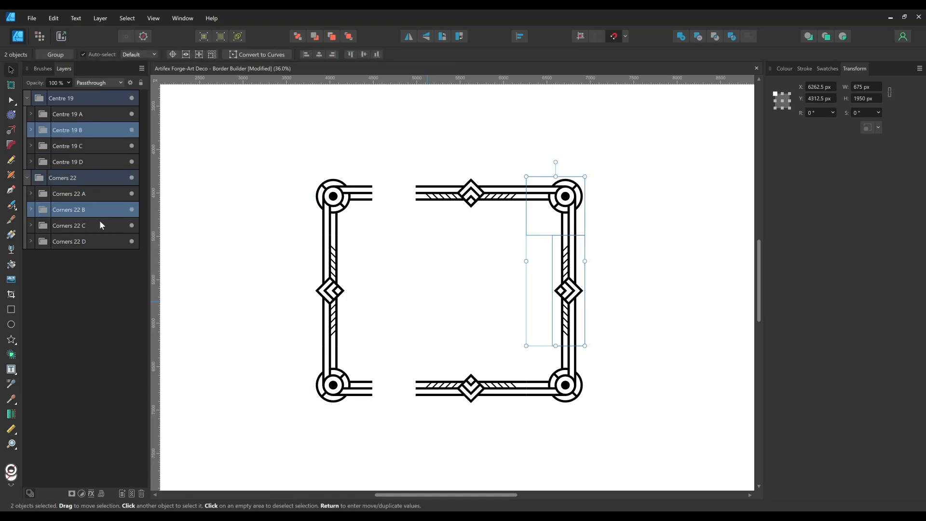
pyautogui.keyDown('ctrl'); pyautogui.click(102, 226); pyautogui.keyUp('ctrl')
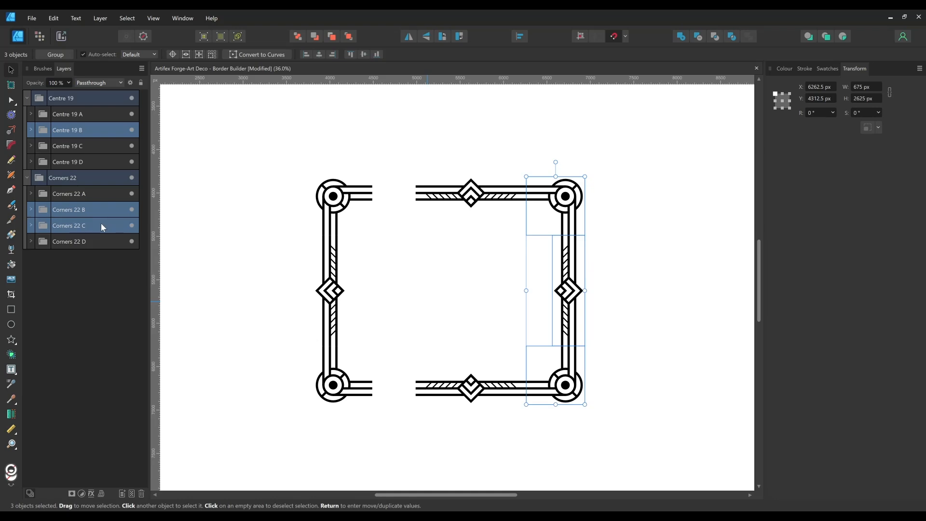
pyautogui.click(834, 86)
pyautogui.click(834, 86)
pyautogui.write('+500')
pyautogui.press('Return')
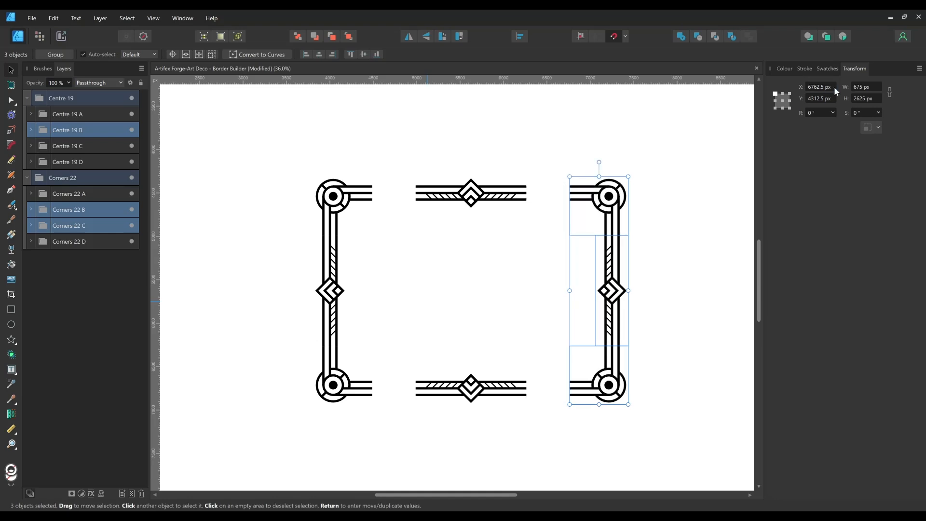
# Step: Move Centre 19 A, Corners 22 A and Corners 22 B together 250 px up using the Y position
pyautogui.click(98, 113)
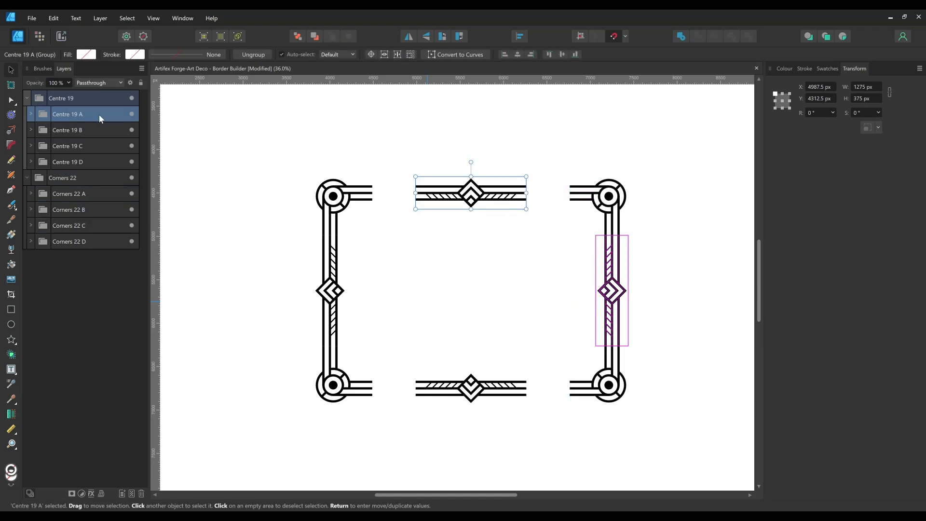
pyautogui.keyDown('ctrl'); pyautogui.click(99, 194); pyautogui.keyUp('ctrl')
pyautogui.keyDown('ctrl'); pyautogui.click(99, 209); pyautogui.keyUp('ctrl')
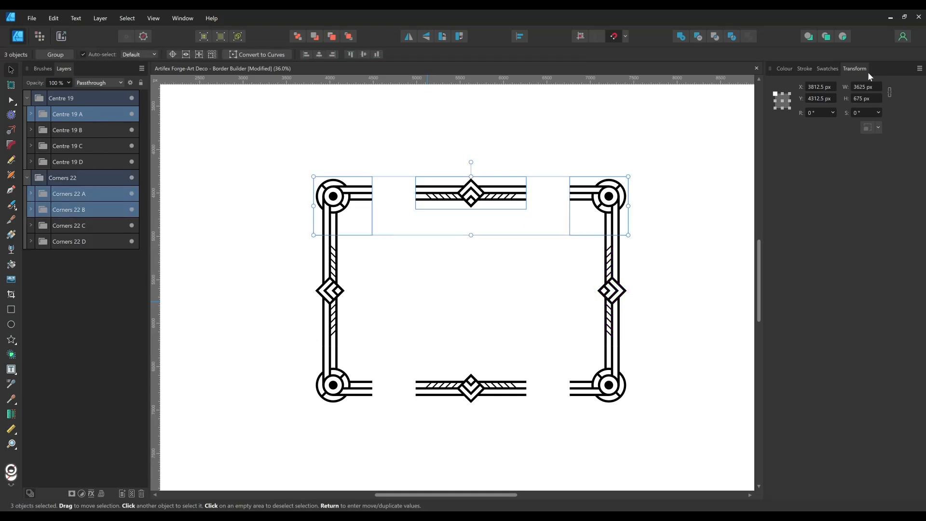
pyautogui.click(834, 99)
pyautogui.click(833, 99)
pyautogui.write('-250')
pyautogui.press('Return')
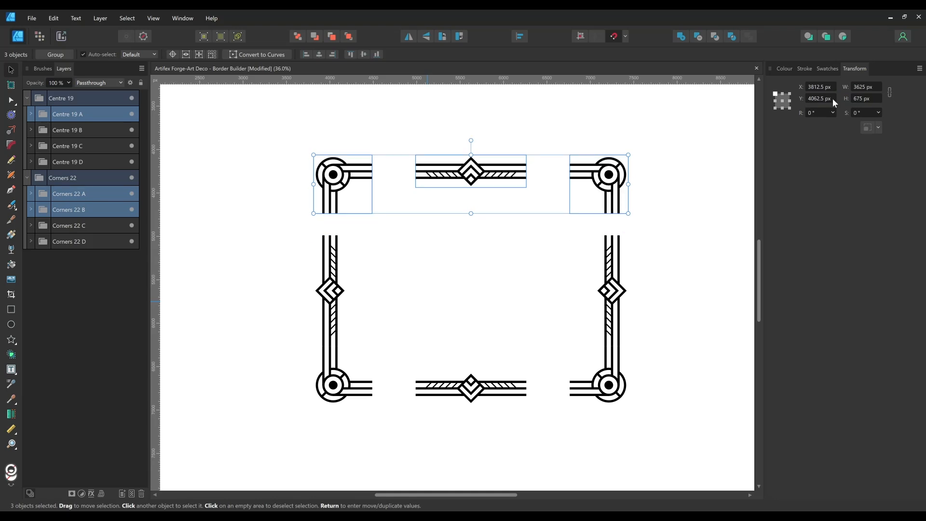
# Step: Move Centre 19 C, Corners 22 C and Corners 22 D together 250 px down using the Y position
pyautogui.click(97, 146)
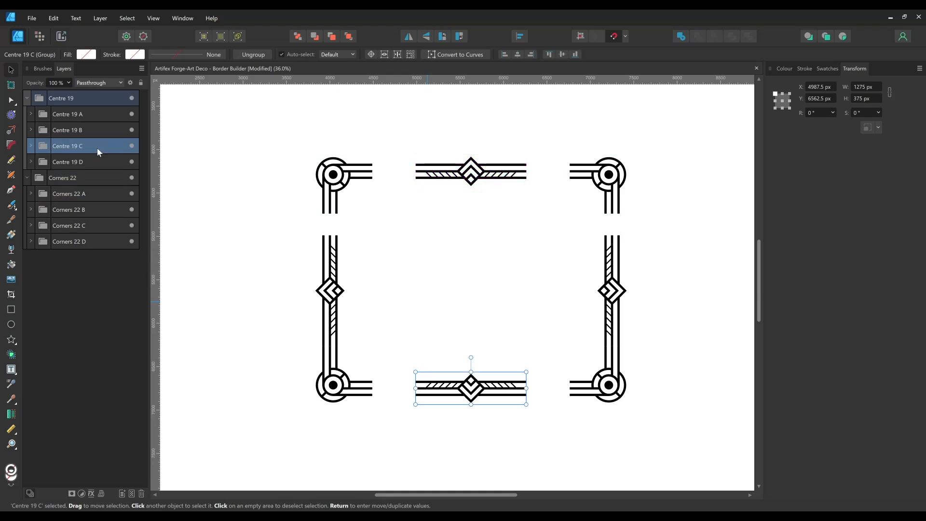
pyautogui.keyDown('ctrl'); pyautogui.click(94, 224); pyautogui.keyUp('ctrl')
pyautogui.keyDown('ctrl'); pyautogui.click(97, 239); pyautogui.keyUp('ctrl')
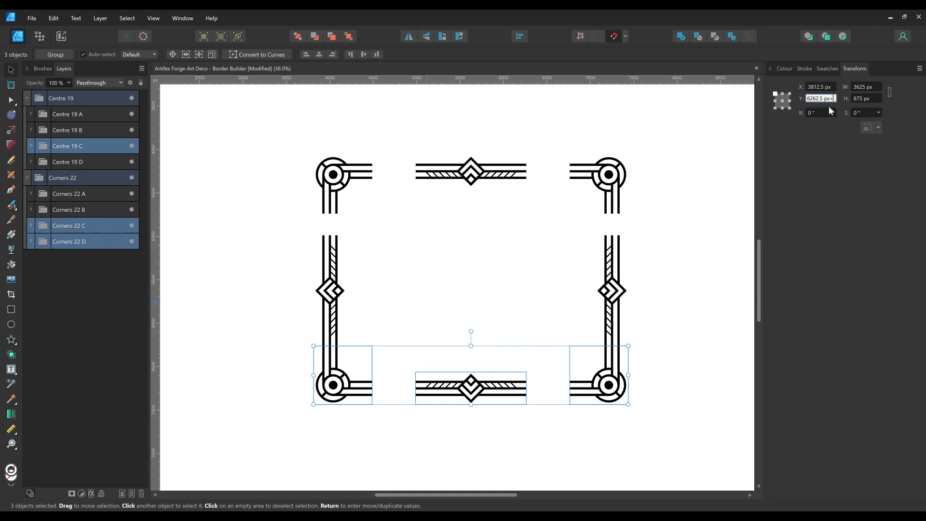
pyautogui.press('Return')
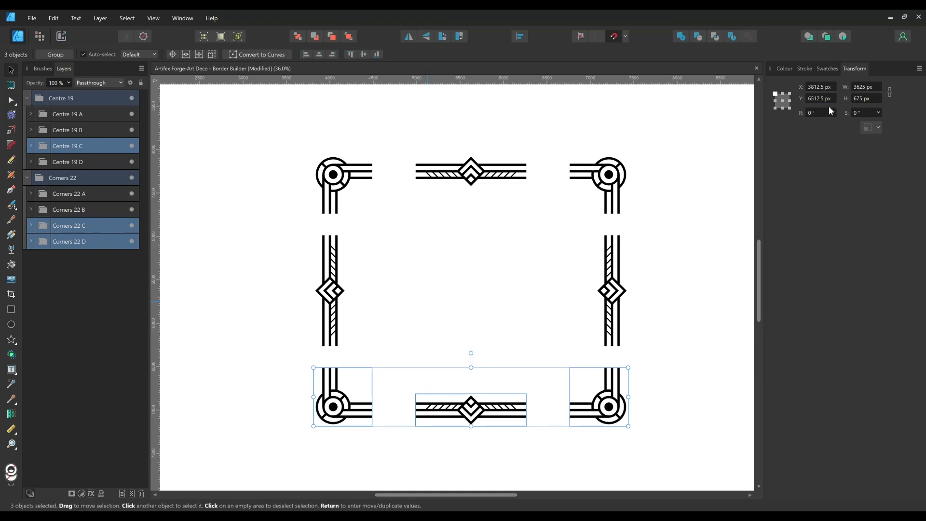
pyautogui.click(660, 186)
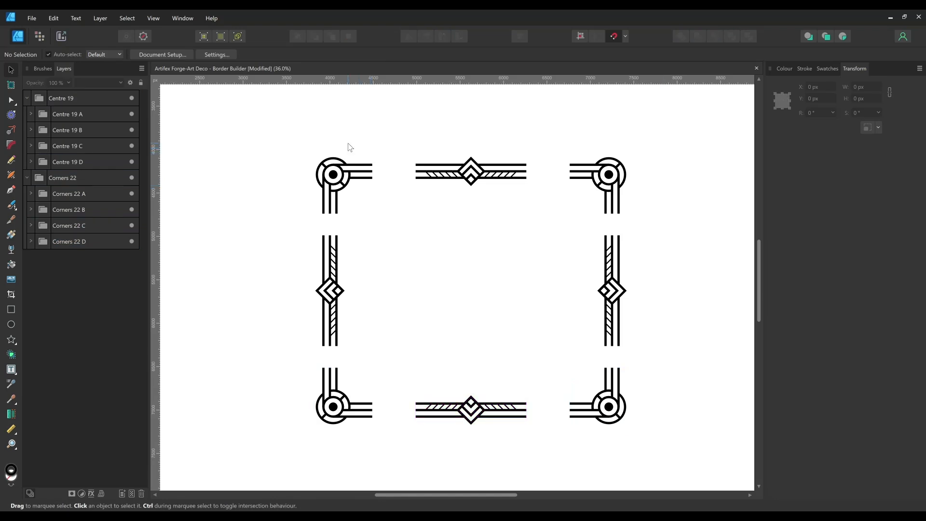
# Step: With the Node tool, extend the border's top-left corner's three horizontal lines to meet the top centre piece
pyautogui.click(12, 100)
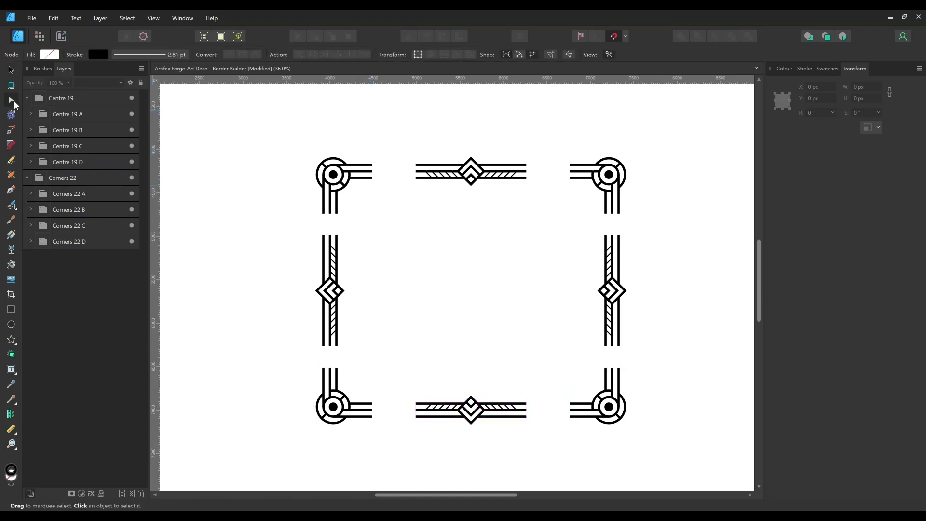
pyautogui.click(369, 167)
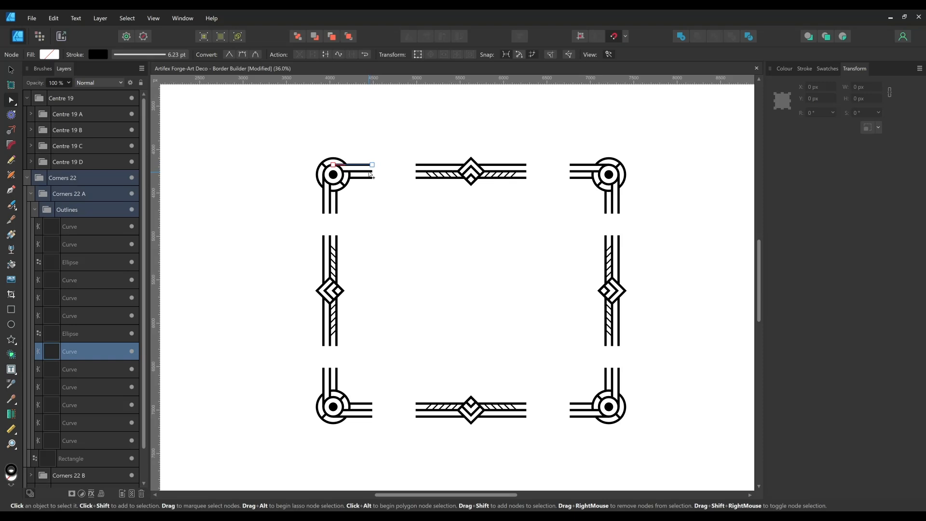
pyautogui.keyDown('shift'); pyautogui.click(370, 179); pyautogui.keyUp('shift')
pyautogui.keyDown('shift'); pyautogui.click(371, 179); pyautogui.keyUp('shift')
pyautogui.moveTo(385, 189); pyautogui.dragTo(419, 182)
# Step: Extend the three horizontal lines of the border's top-right corner to meet the top centre piece
pyautogui.click(570, 165)
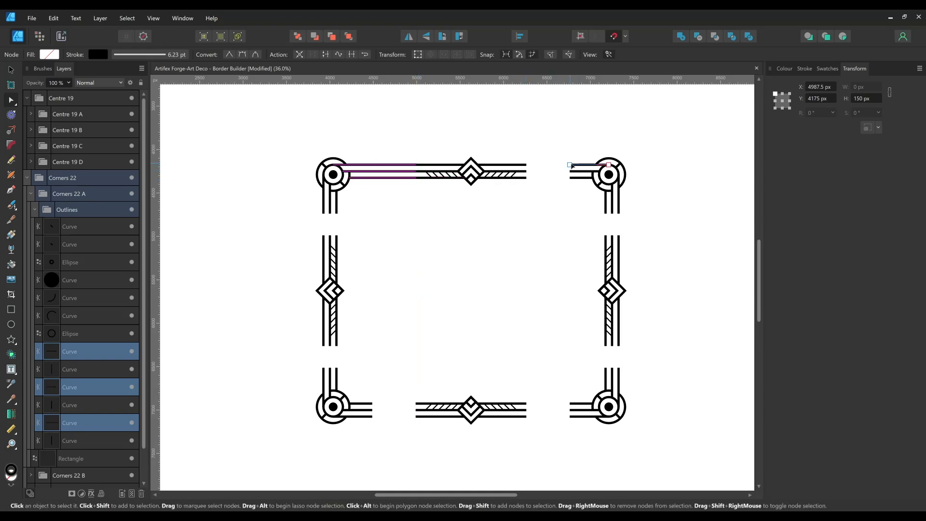
pyautogui.click(569, 165)
pyautogui.keyDown('shift'); pyautogui.click(569, 172); pyautogui.keyUp('shift')
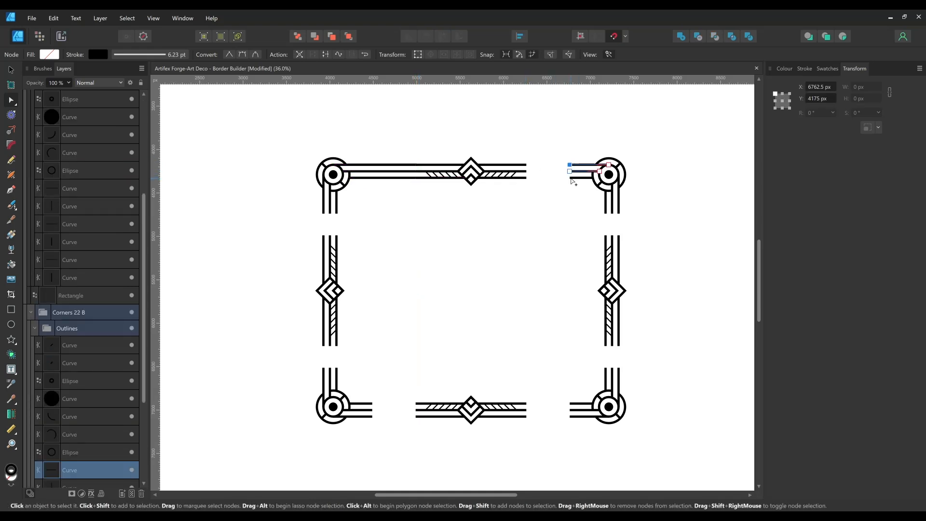
pyautogui.keyDown('shift'); pyautogui.click(570, 178); pyautogui.keyUp('shift')
pyautogui.moveTo(574, 190); pyautogui.dragTo(526, 178)
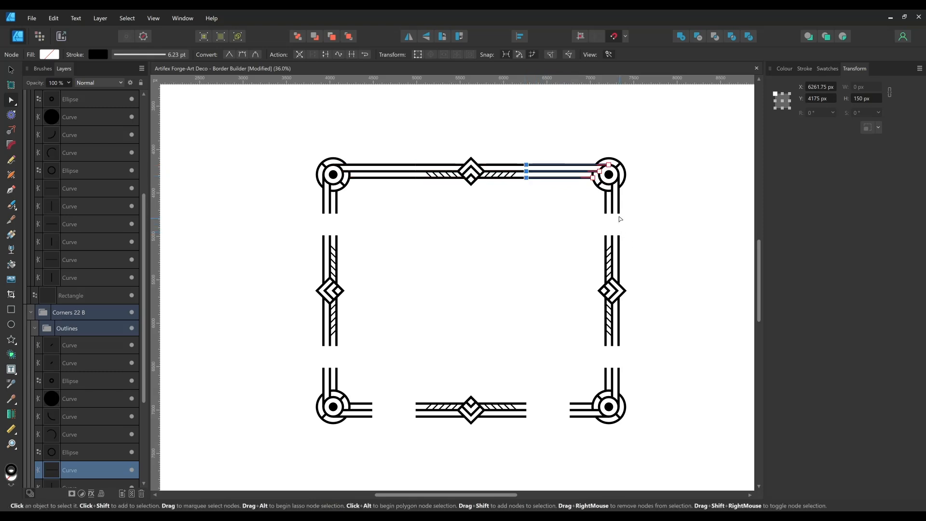
# Step: Extend the three vertical lines of the border's top-right corner down to the right centre piece
pyautogui.click(618, 214)
pyautogui.keyDown('shift'); pyautogui.click(612, 214); pyautogui.keyUp('shift')
pyautogui.keyDown('shift'); pyautogui.click(606, 214); pyautogui.keyUp('shift')
pyautogui.moveTo(626, 224)
pyautogui.mouseDown()
pyautogui.moveTo(601, 208)
pyautogui.moveTo(619, 236)
pyautogui.mouseUp()
# Step: Extend the right centre piece's three lower line ends down to the border's bottom-right corner
pyautogui.click(618, 344)
pyautogui.keyDown('shift'); pyautogui.click(612, 344); pyautogui.keyUp('shift')
pyautogui.keyDown('shift'); pyautogui.click(606, 344); pyautogui.keyUp('shift')
pyautogui.moveTo(623, 357); pyautogui.dragTo(601, 340)
pyautogui.moveTo(618, 346); pyautogui.dragTo(619, 369)
# Step: Extend the horizontal lines along the border's bottom side to close the gaps beside its centre piece
pyautogui.click(584, 403)
pyautogui.keyDown('shift'); pyautogui.click(582, 410); pyautogui.keyUp('shift')
pyautogui.keyDown('shift'); pyautogui.click(580, 416); pyautogui.keyUp('shift')
pyautogui.moveTo(578, 428); pyautogui.dragTo(372, 417)
# Step: Extend the three vertical lines of the border's bottom-left corner up to the left centre piece
pyautogui.click(337, 375)
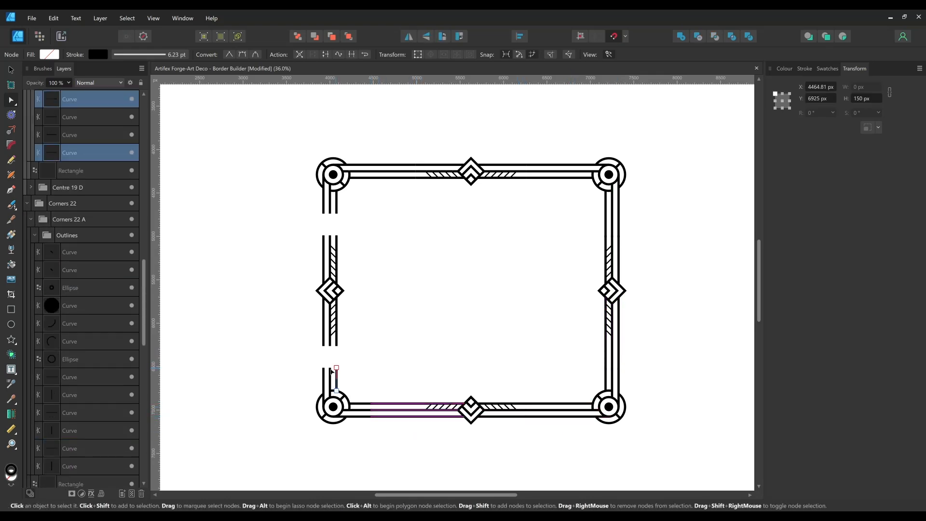
pyautogui.keyDown('shift'); pyautogui.click(330, 372); pyautogui.keyUp('shift')
pyautogui.keyDown('shift'); pyautogui.click(323, 368); pyautogui.keyUp('shift')
pyautogui.moveTo(314, 359); pyautogui.dragTo(336, 346)
# Step: Extend the left centre piece's three upper line ends up to the border's top-left corner
pyautogui.click(323, 245)
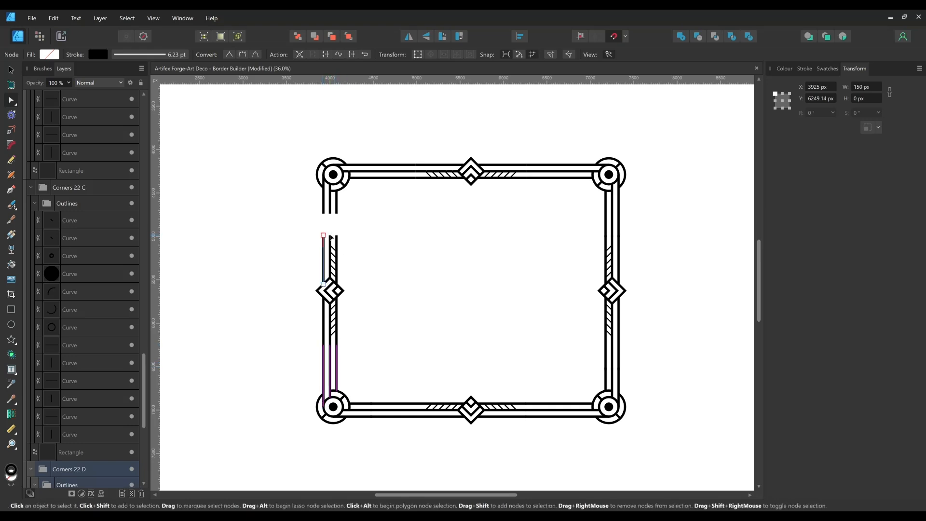
pyautogui.keyDown('shift'); pyautogui.click(330, 243); pyautogui.keyUp('shift')
pyautogui.keyDown('shift'); pyautogui.click(337, 241); pyautogui.keyUp('shift')
pyautogui.moveTo(314, 225); pyautogui.dragTo(336, 212)
pyautogui.click(685, 222)
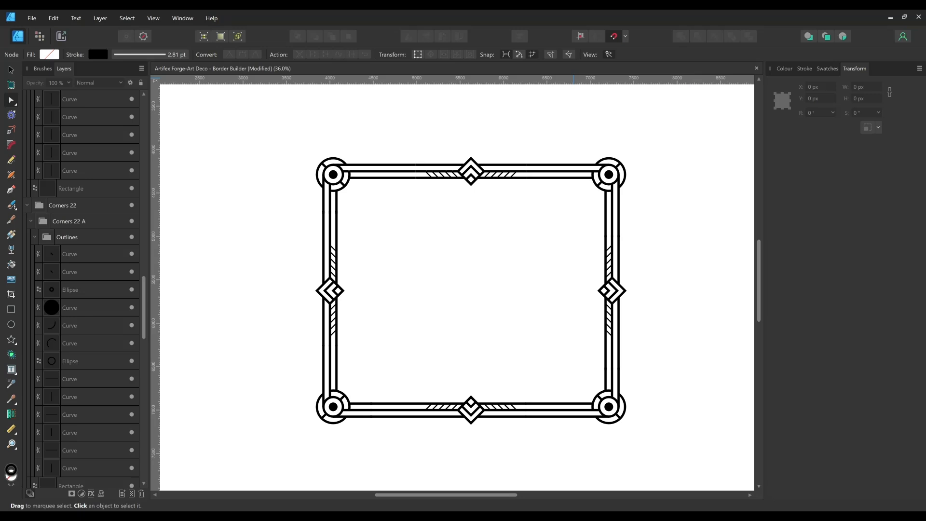
# Step: Select every outline with the same stroke weight as the border's bottom line and set their stroke width to 3 pt
pyautogui.hotkey('ctrl', 'z')
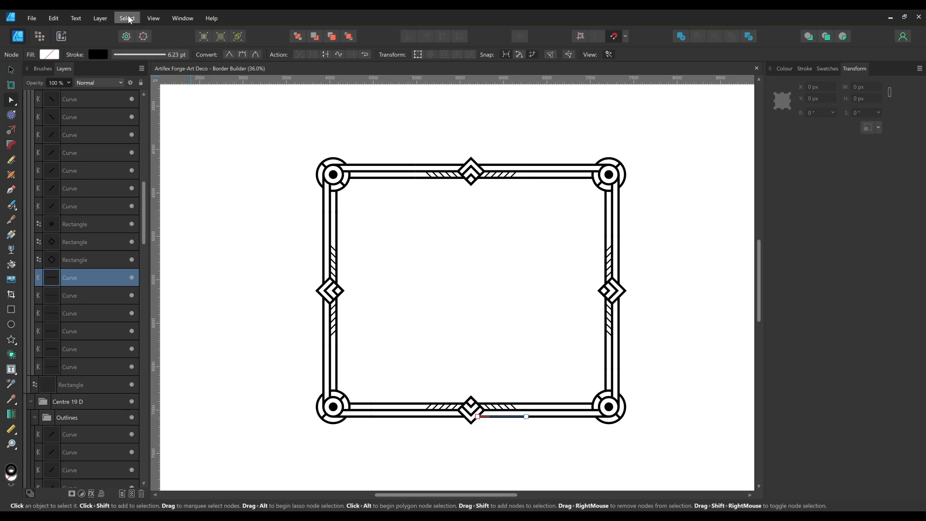
pyautogui.click(127, 18)
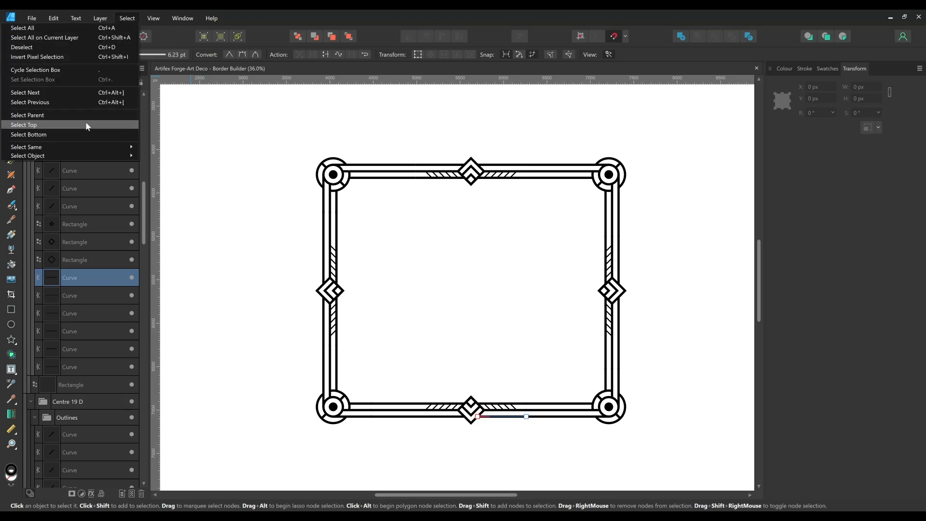
pyautogui.moveTo(83, 147)
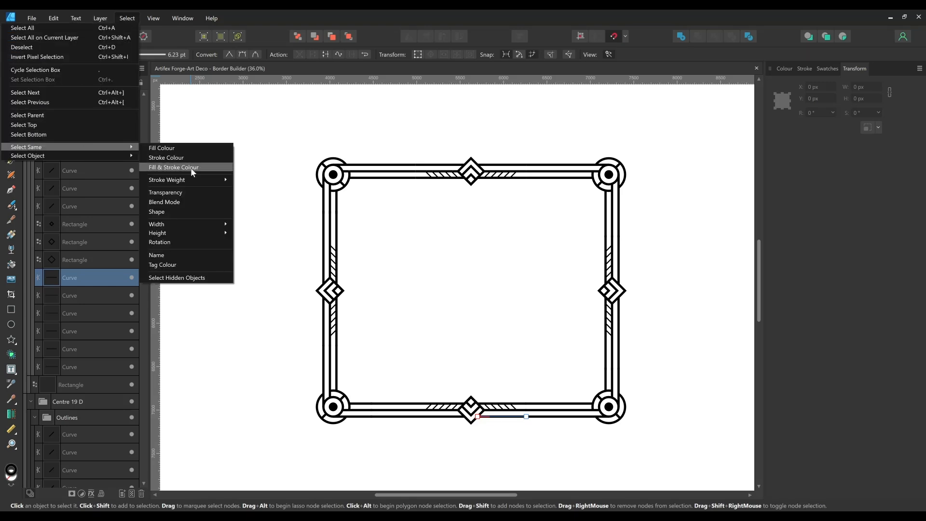
pyautogui.moveTo(196, 179)
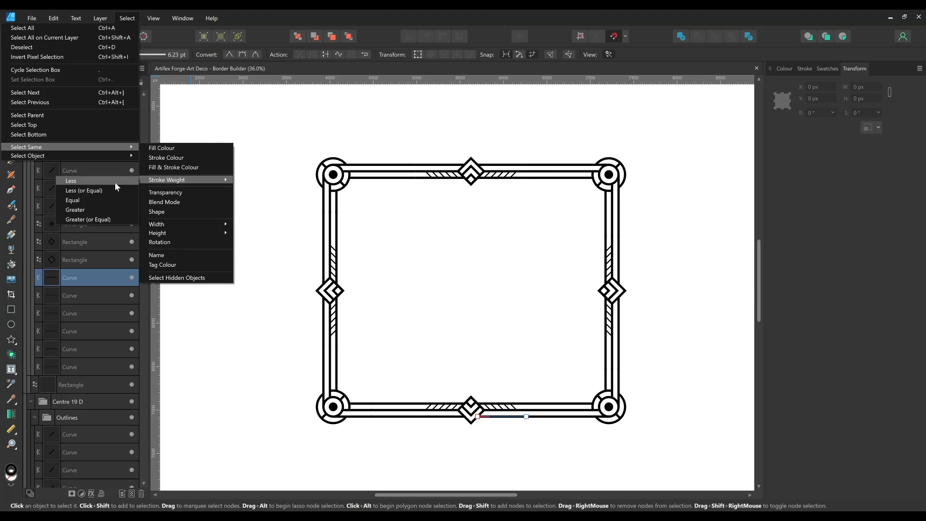
pyautogui.click(109, 201)
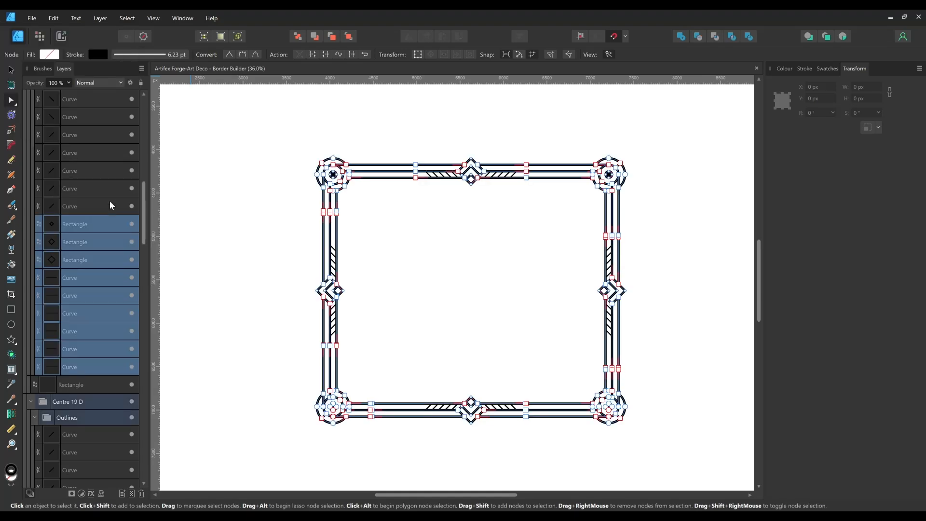
pyautogui.click(803, 69)
pyautogui.click(919, 98)
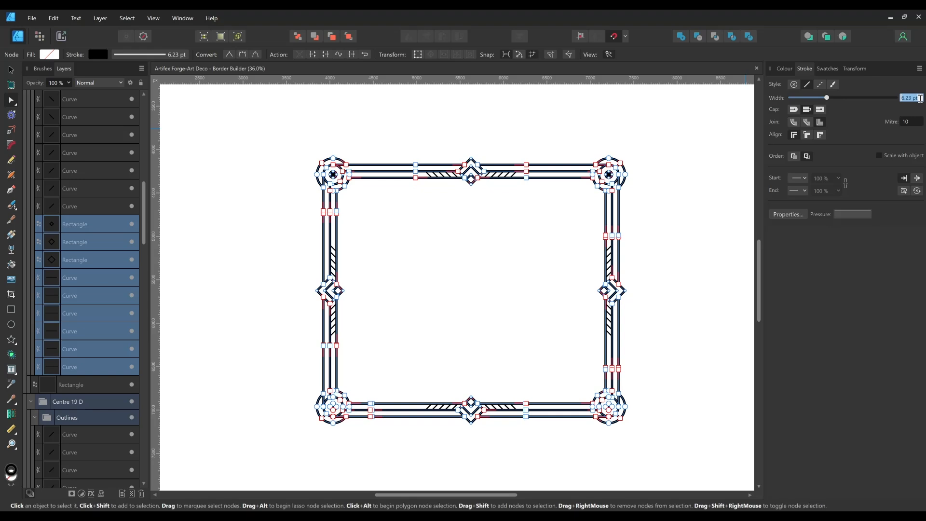
pyautogui.write('3')
pyautogui.press('Return')
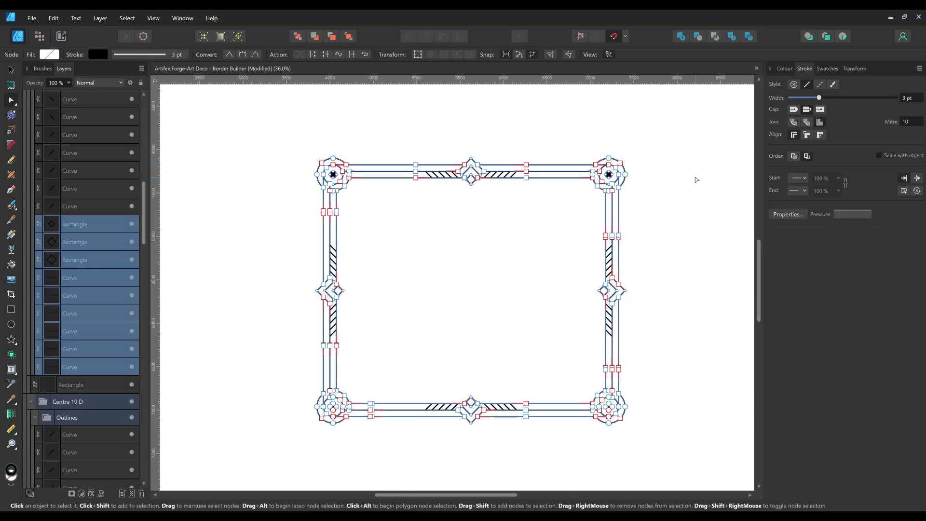
pyautogui.click(696, 180)
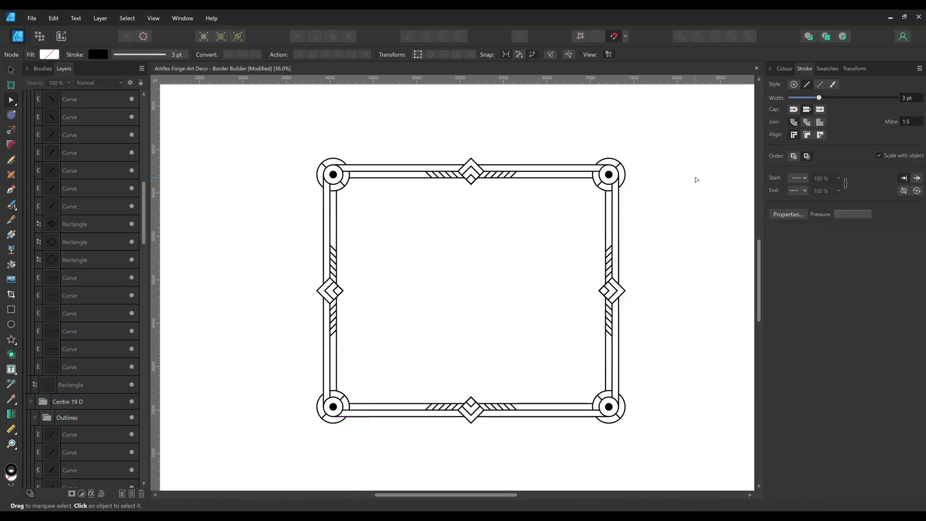
# Step: Select every outline with the same stroke colour as the border's top line and recolour them to CMYK 35, 55, 100, 0
pyautogui.scroll(10, 96, 153)
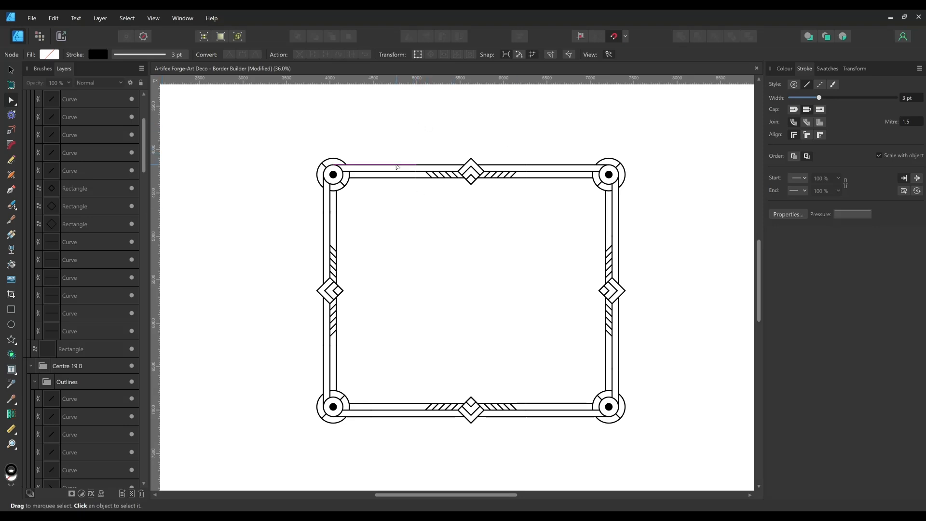
pyautogui.click(396, 166)
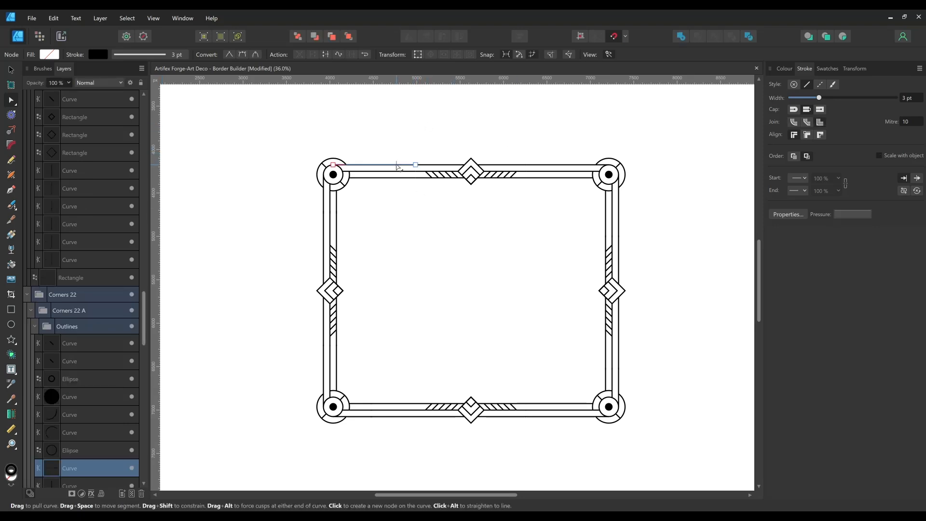
pyautogui.click(127, 18)
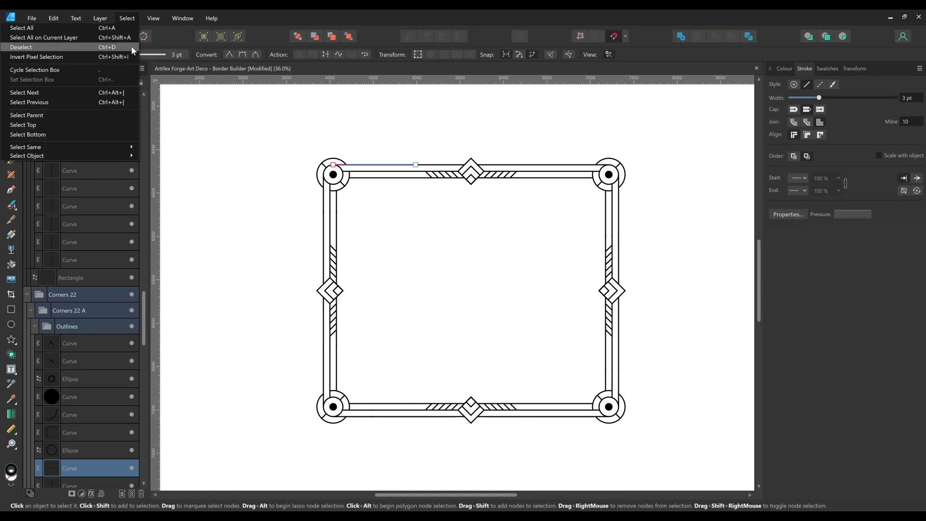
pyautogui.moveTo(104, 149)
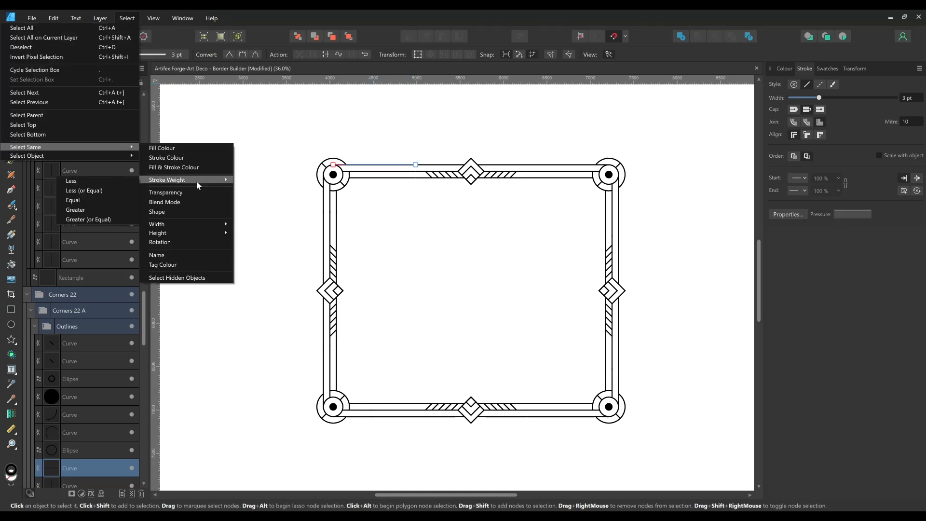
pyautogui.click(202, 161)
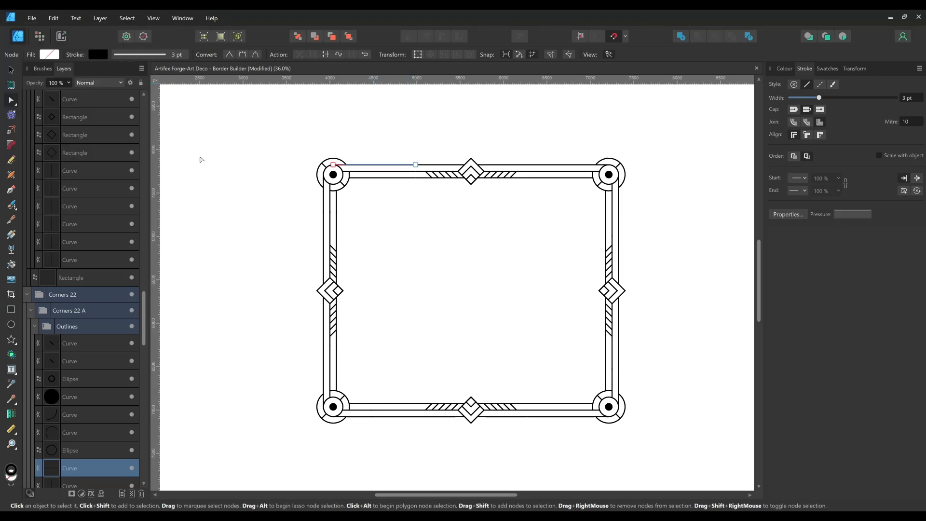
pyautogui.click(785, 68)
pyautogui.moveTo(896, 146); pyautogui.dragTo(778, 147)
pyautogui.moveTo(901, 111); pyautogui.dragTo(817, 111)
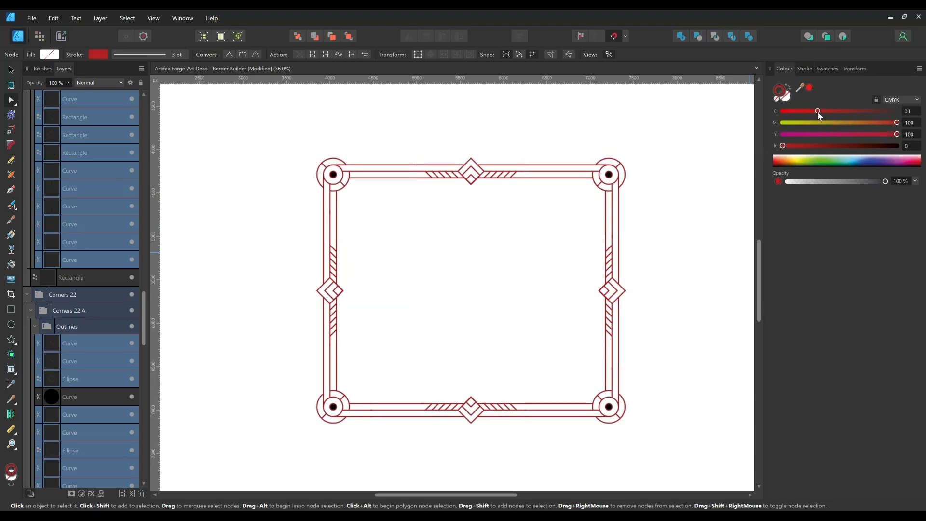
pyautogui.moveTo(874, 123); pyautogui.dragTo(821, 110)
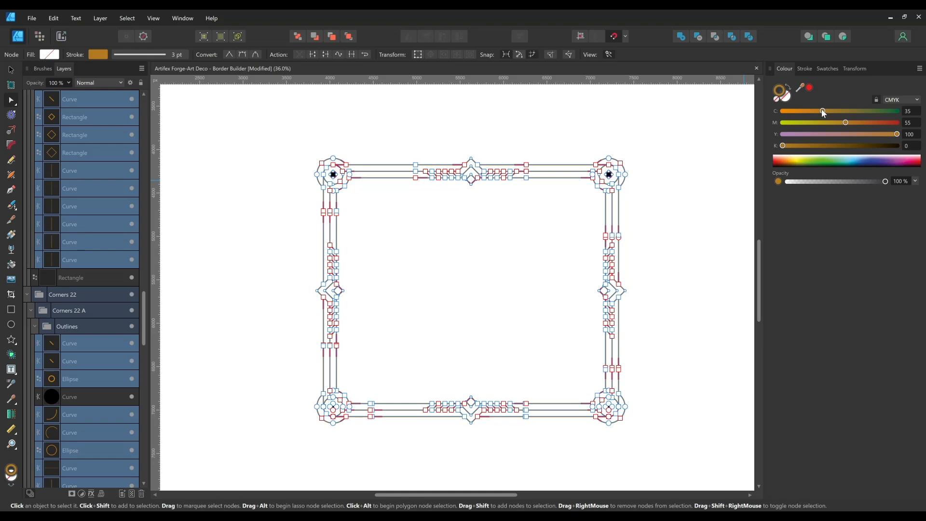
pyautogui.click(712, 178)
# Step: Select the solid corner dots by their matching fill colour and set their fill to CMYK 35, 55, 100, 0
pyautogui.click(610, 176)
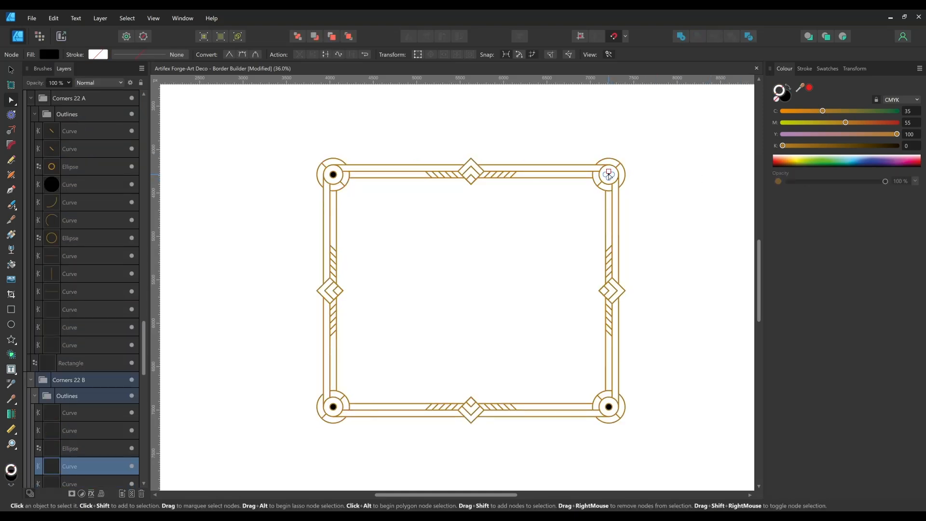
pyautogui.click(79, 188)
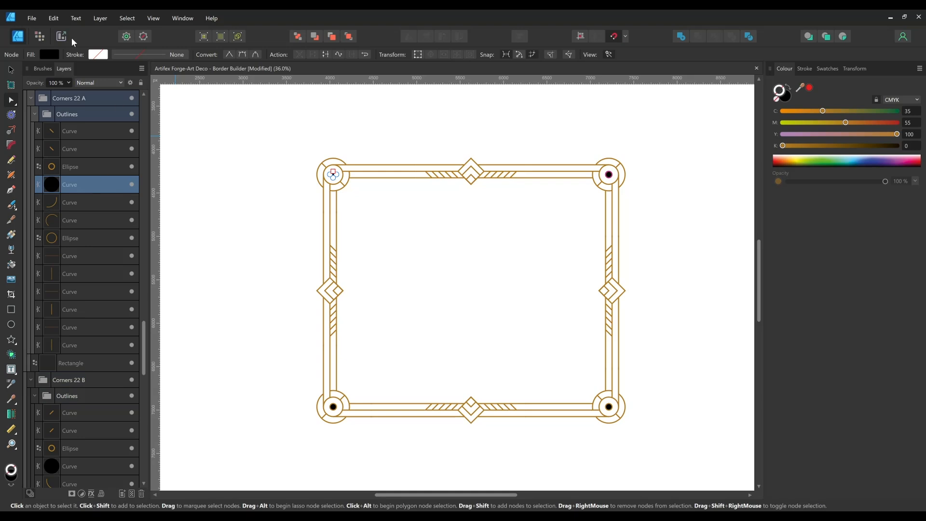
pyautogui.click(127, 18)
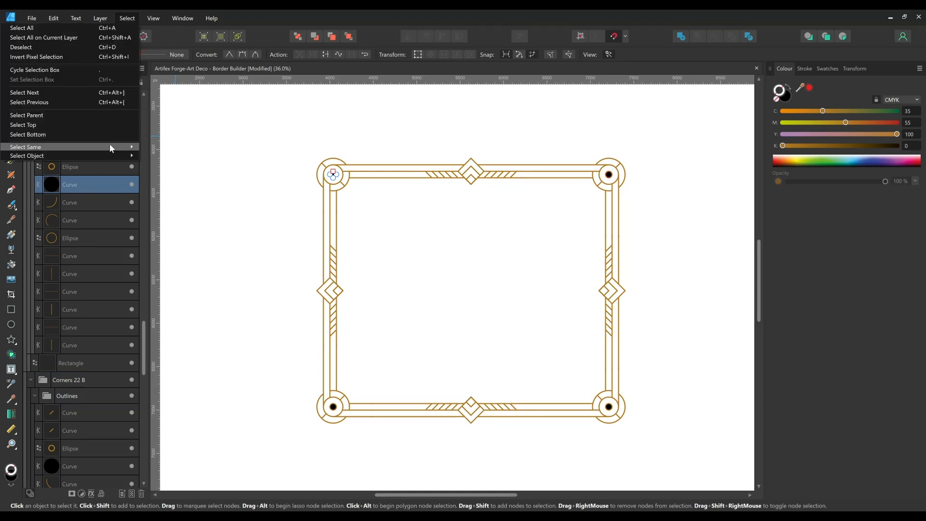
pyautogui.moveTo(109, 144)
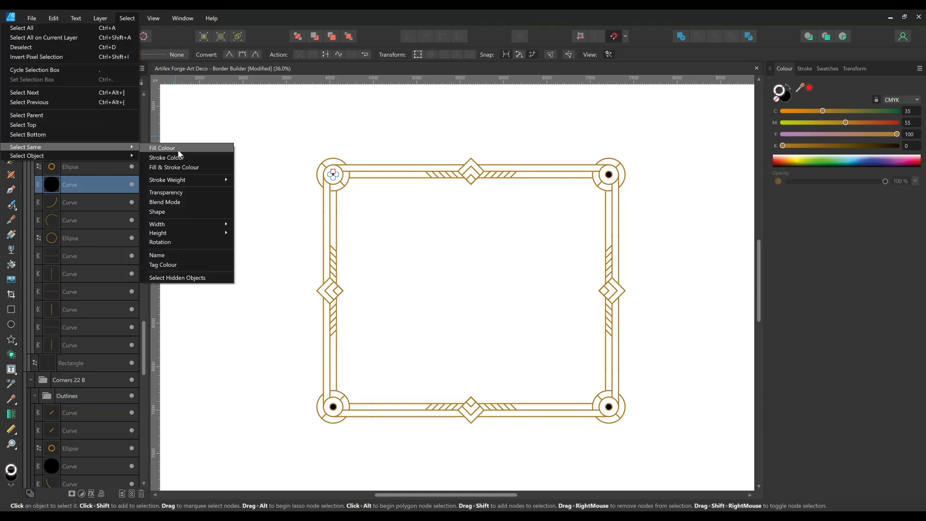
pyautogui.click(179, 149)
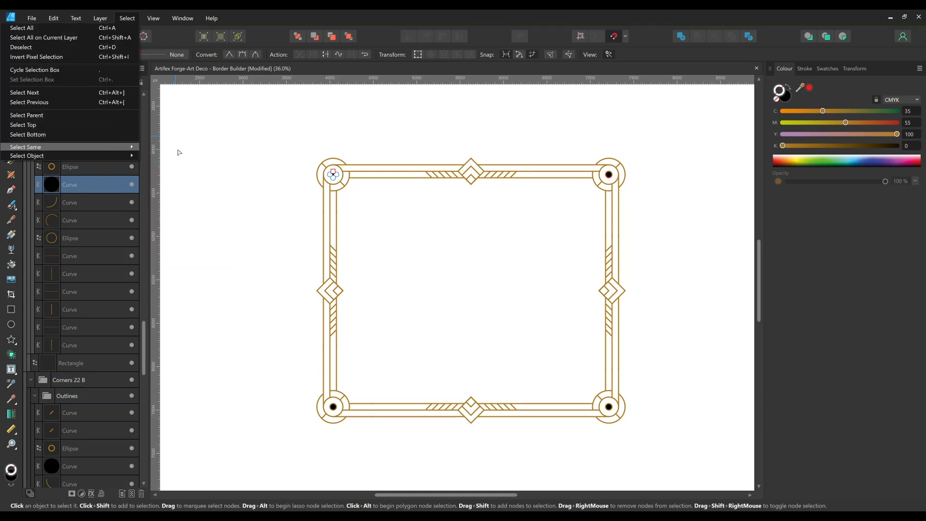
pyautogui.click(786, 94)
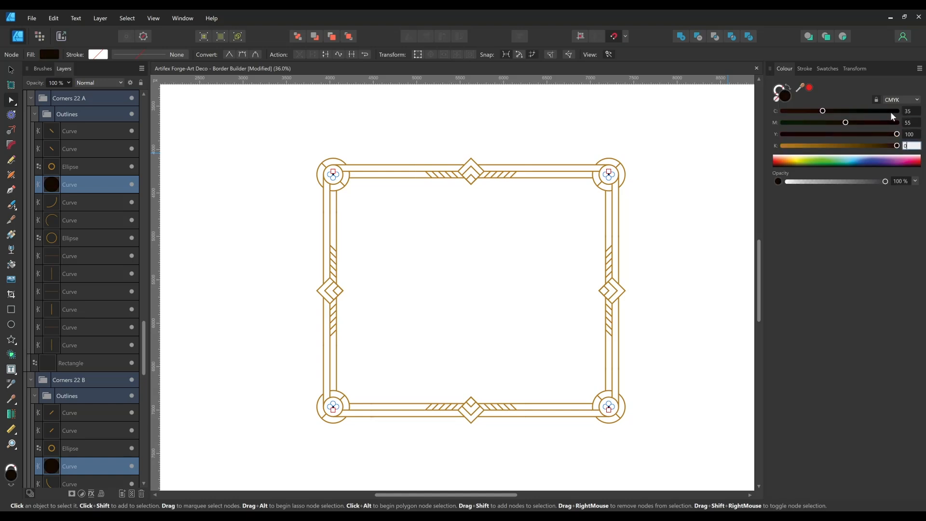
pyautogui.write('0')
pyautogui.press('Return')
pyautogui.click(697, 195)
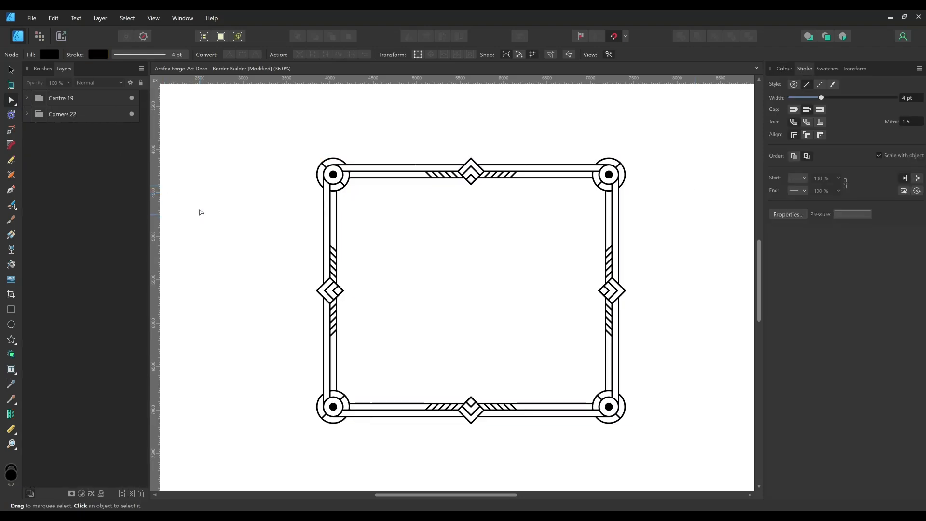
# Step: Group the Centre 19 and Corners 22 layers into a single group
pyautogui.click(94, 98)
pyautogui.keyDown('shift'); pyautogui.click(97, 114); pyautogui.keyUp('shift')
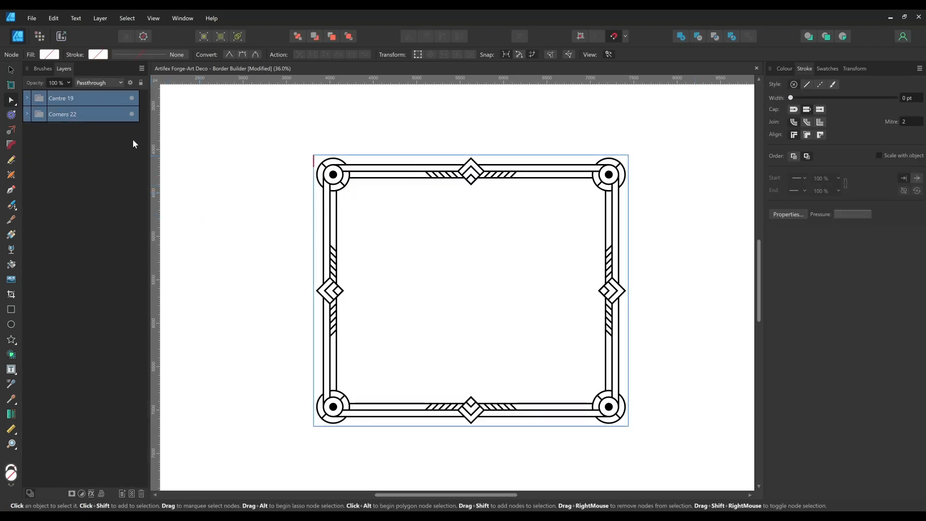
pyautogui.click(101, 17)
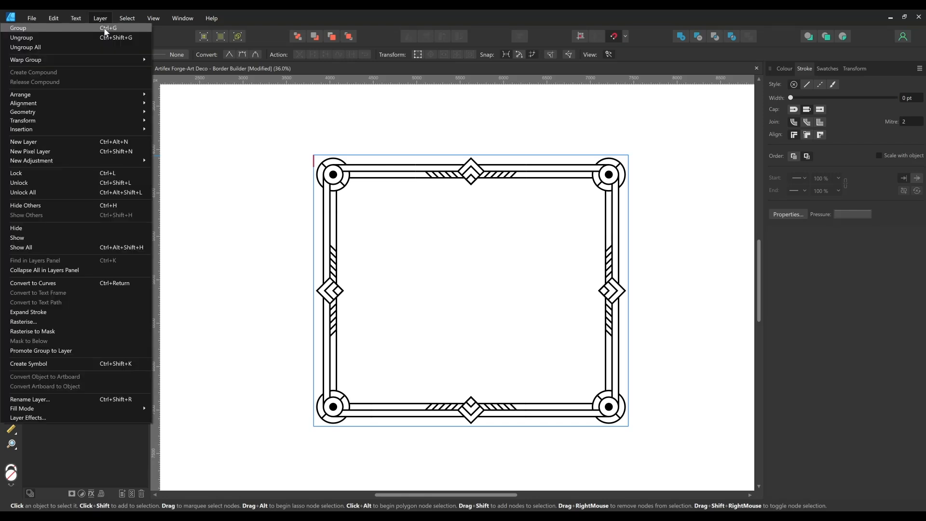
pyautogui.click(105, 28)
pyautogui.click(11, 69)
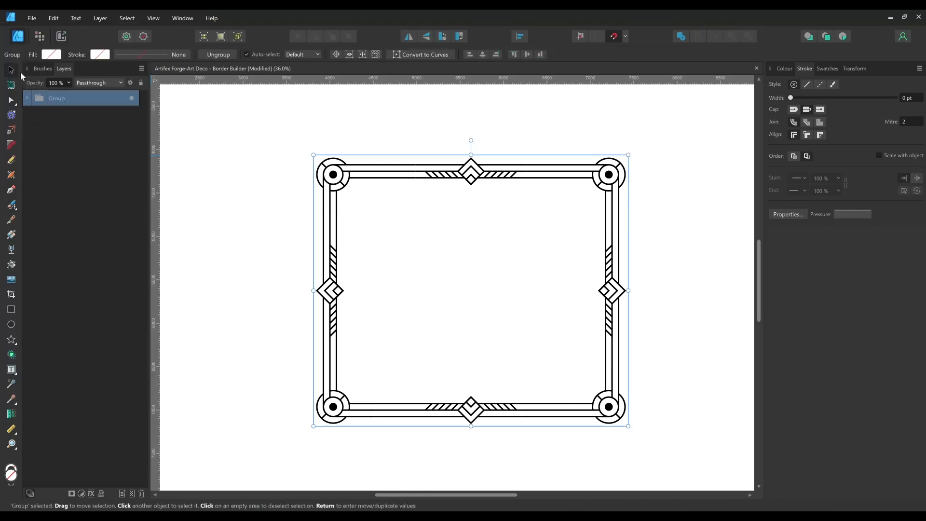
# Step: Draw a rectangle slightly larger than the border, with no stroke and a gold gradient fill from the Art Deco grainy swatches
pyautogui.click(12, 311)
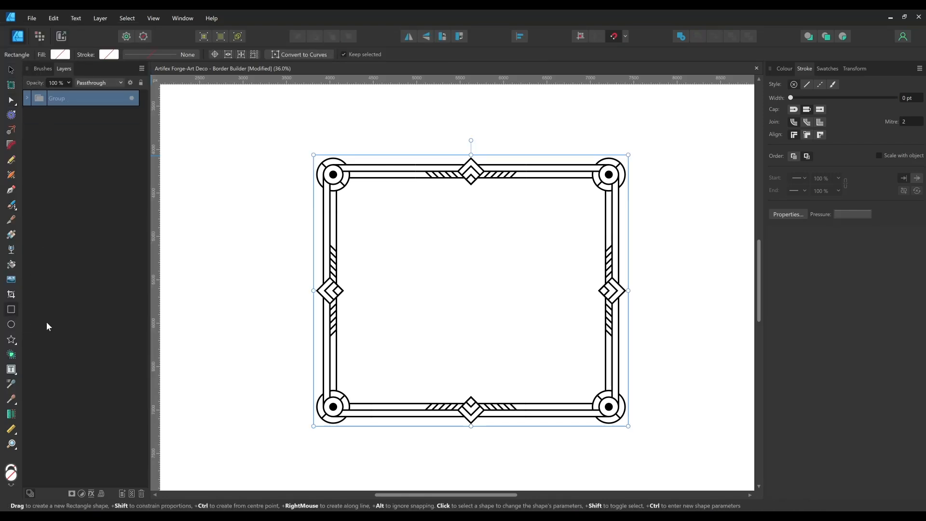
pyautogui.moveTo(304, 141)
pyautogui.mouseDown()
pyautogui.moveTo(353, 252)
pyautogui.moveTo(617, 439)
pyautogui.moveTo(639, 438)
pyautogui.mouseUp()
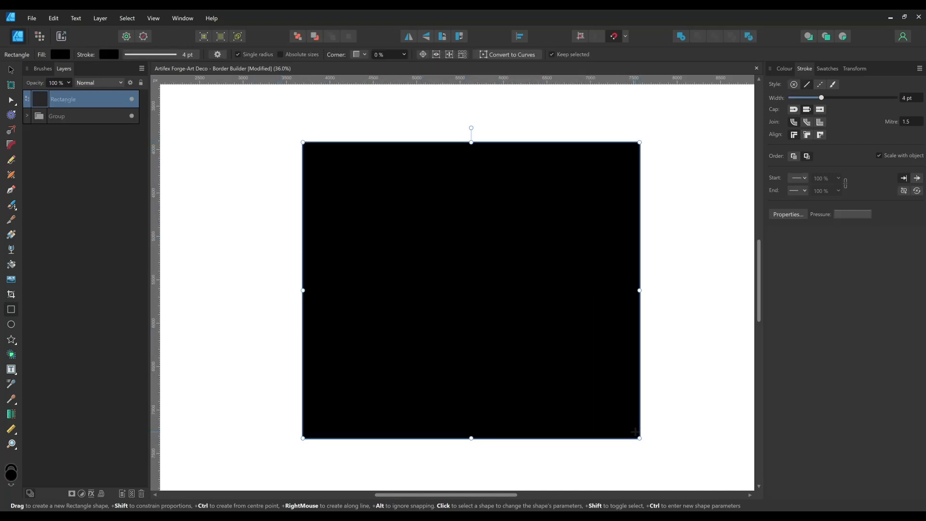
pyautogui.click(828, 69)
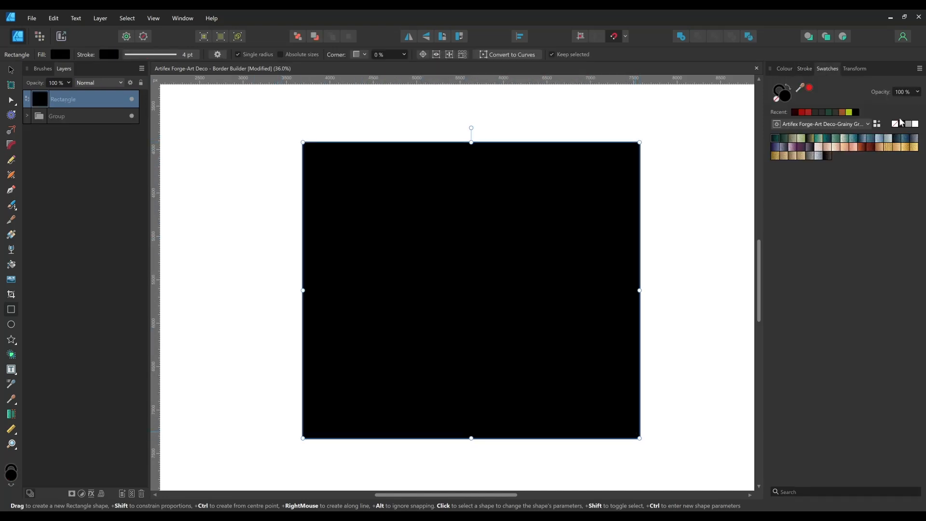
pyautogui.click(779, 92)
pyautogui.click(775, 99)
pyautogui.click(787, 97)
pyautogui.click(887, 150)
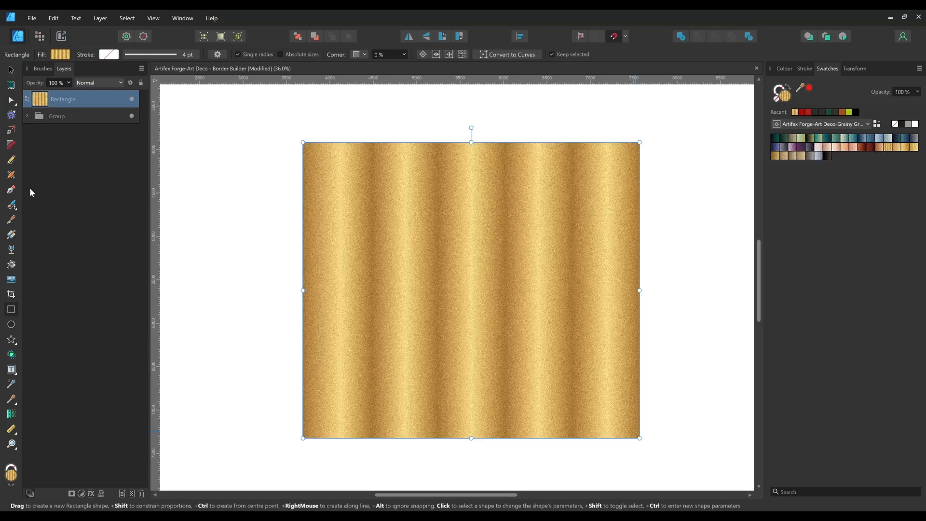
# Step: Rotate the rectangle's gold gradient to run vertically and fit its ends to the rectangle's bottom and top edges
pyautogui.click(11, 234)
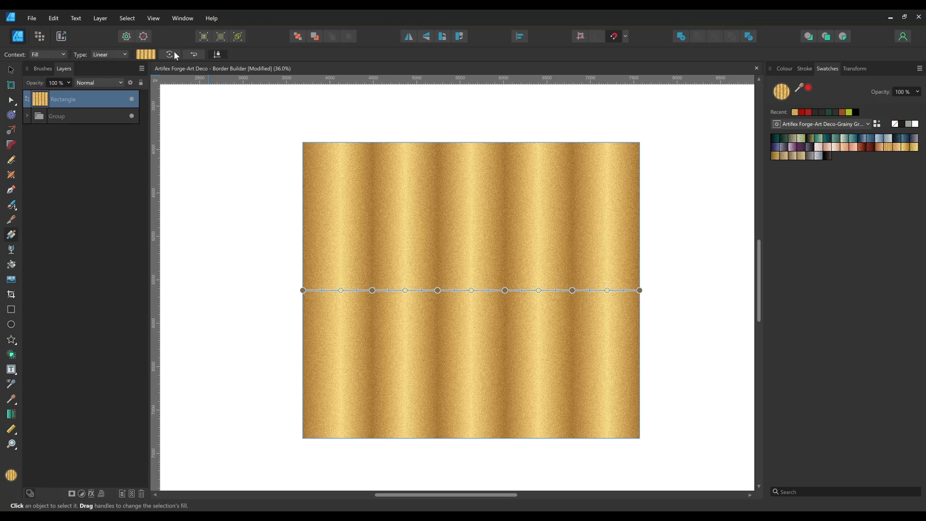
pyautogui.click(169, 54)
pyautogui.moveTo(303, 290); pyautogui.dragTo(302, 438)
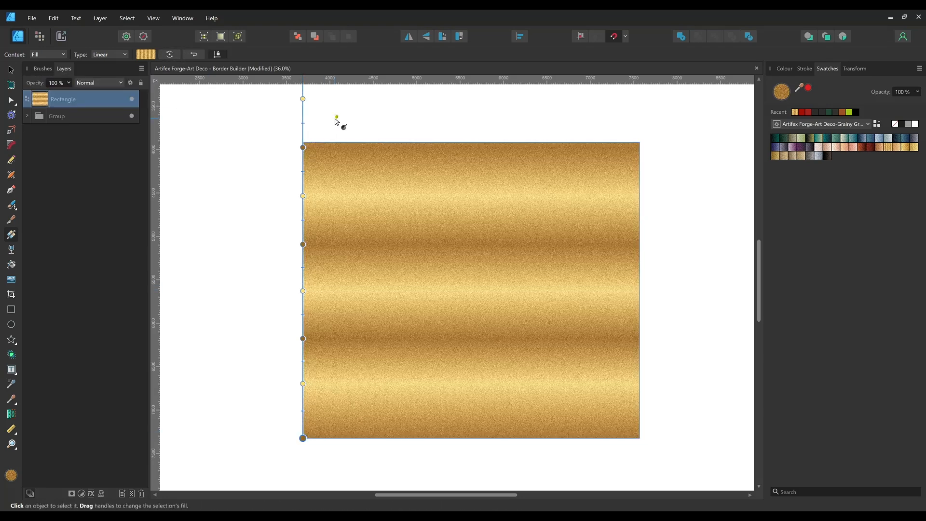
pyautogui.hotkey('ctrl', '-')
pyautogui.moveTo(337, 120); pyautogui.dragTo(346, 265)
pyautogui.hotkey('ctrl', '+')
pyautogui.moveTo(565, 362); pyautogui.dragTo(568, 199)
pyautogui.moveTo(608, 320); pyautogui.dragTo(603, 311)
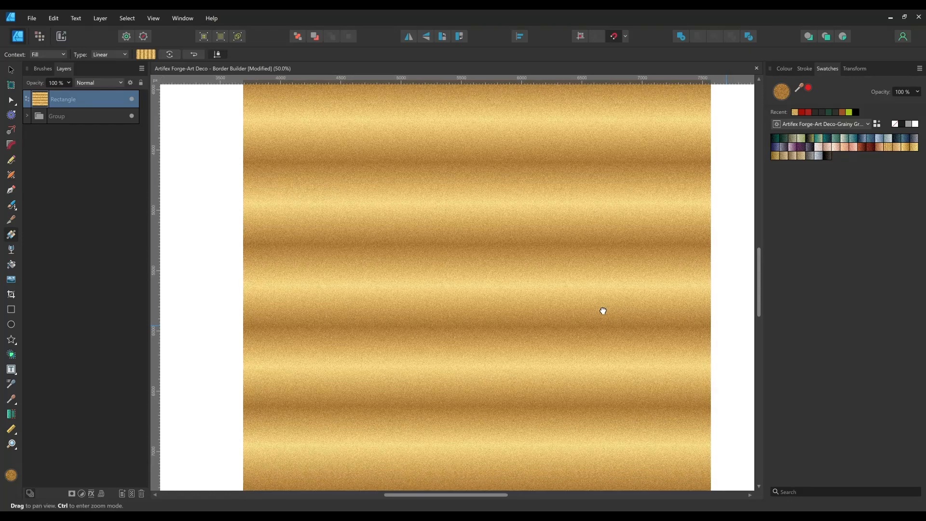
# Step: Place the gold rectangle beneath the border group in the layer order and reduce its fill noise to 0%
pyautogui.moveTo(69, 107); pyautogui.dragTo(73, 129)
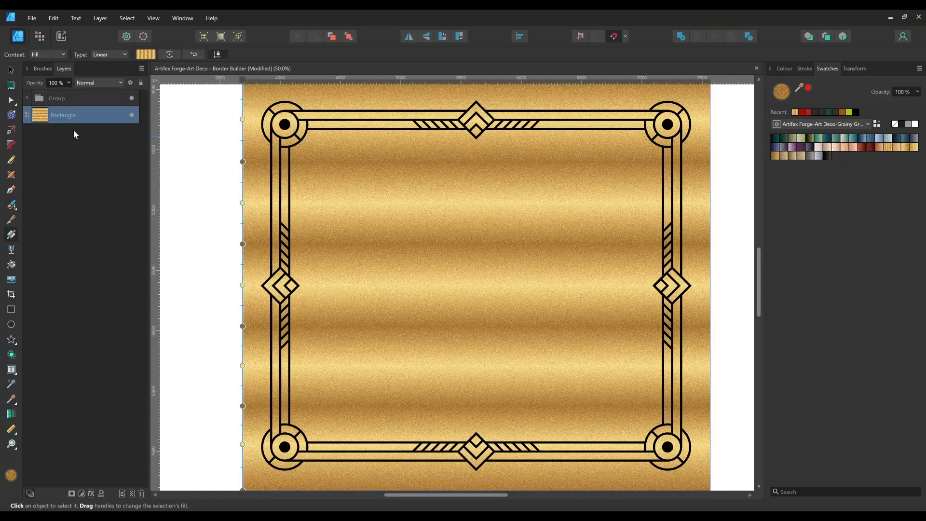
pyautogui.click(14, 70)
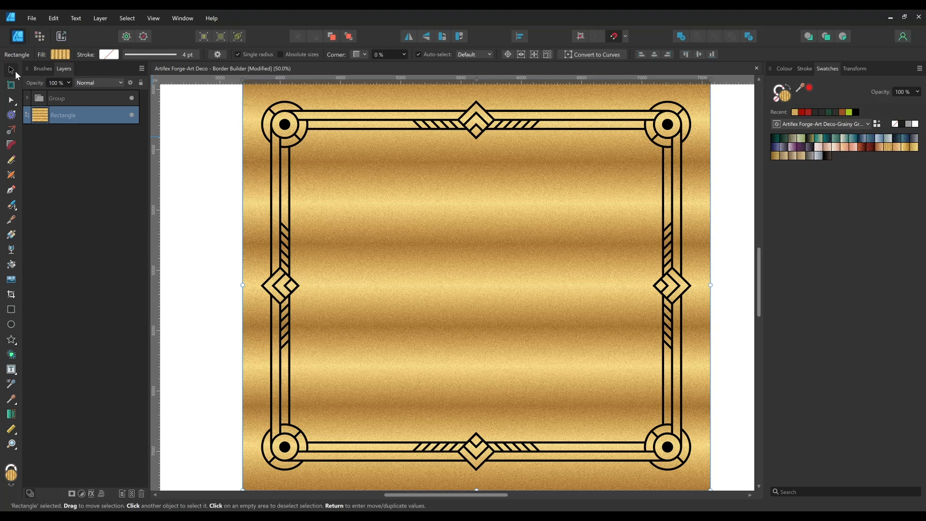
pyautogui.click(786, 69)
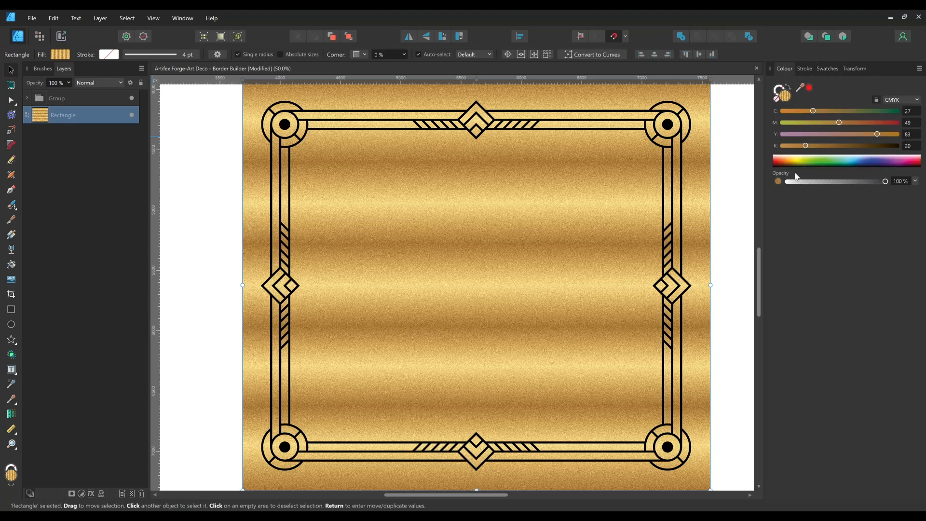
pyautogui.moveTo(888, 179); pyautogui.dragTo(786, 187)
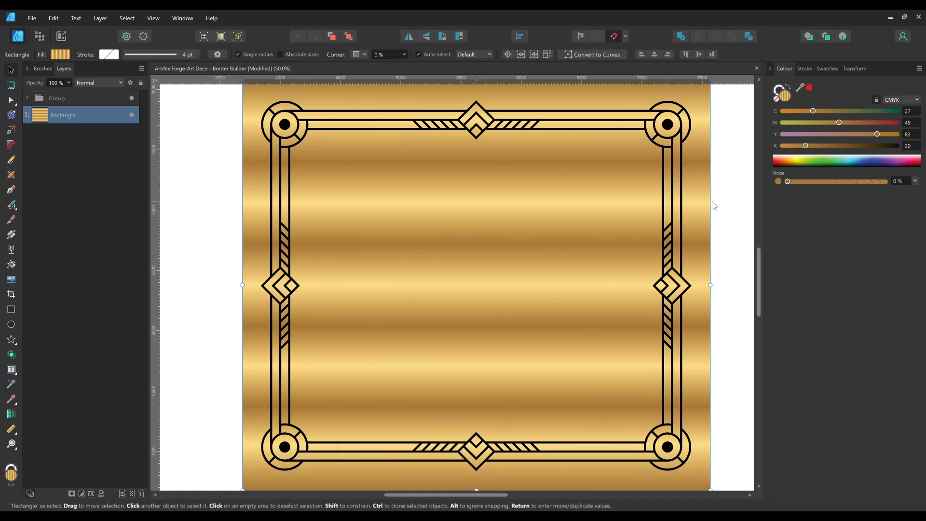
# Step: Mask the gold rectangle with the border group so the gradient fills only the border artwork, and clear the selection
pyautogui.click(49, 99)
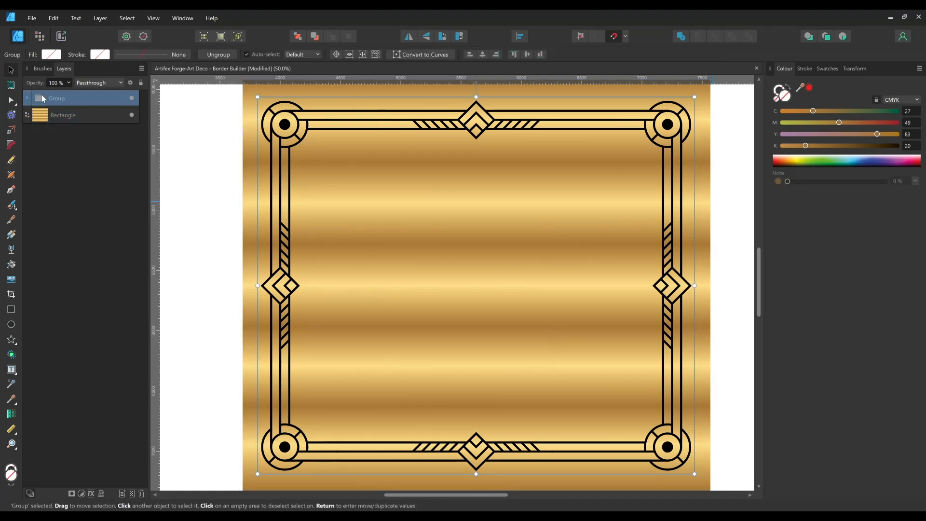
pyautogui.moveTo(41, 100); pyautogui.dragTo(44, 117)
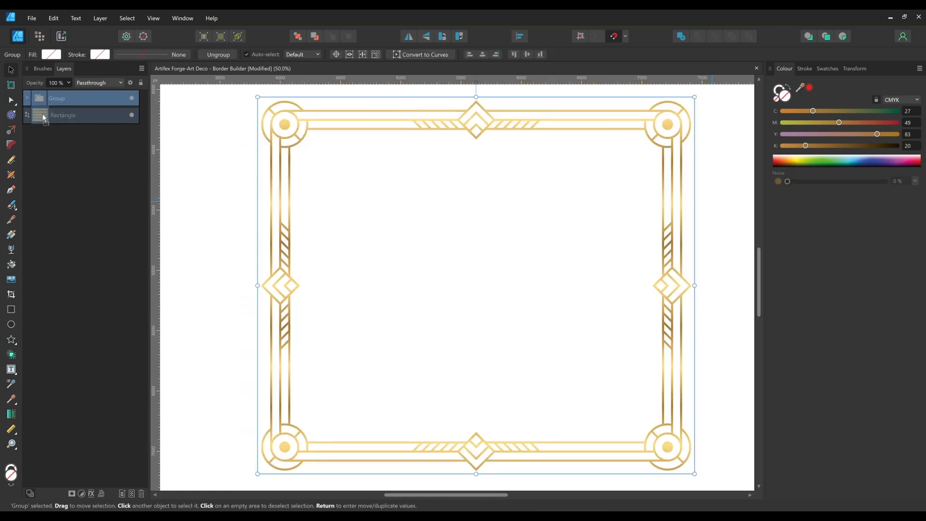
pyautogui.click(717, 194)
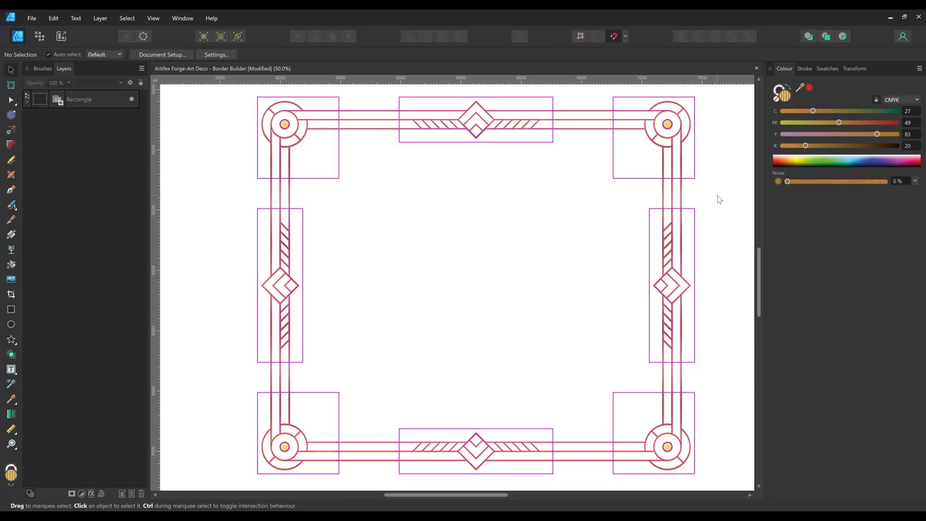
# Step: Draw a background rectangle larger than the border, behind the masked gold artwork, and darken its fill to a solid colour with K at 100
pyautogui.hotkey('ctrl', '-')
pyautogui.press('m')
pyautogui.moveTo(371, 162); pyautogui.dragTo(633, 393)
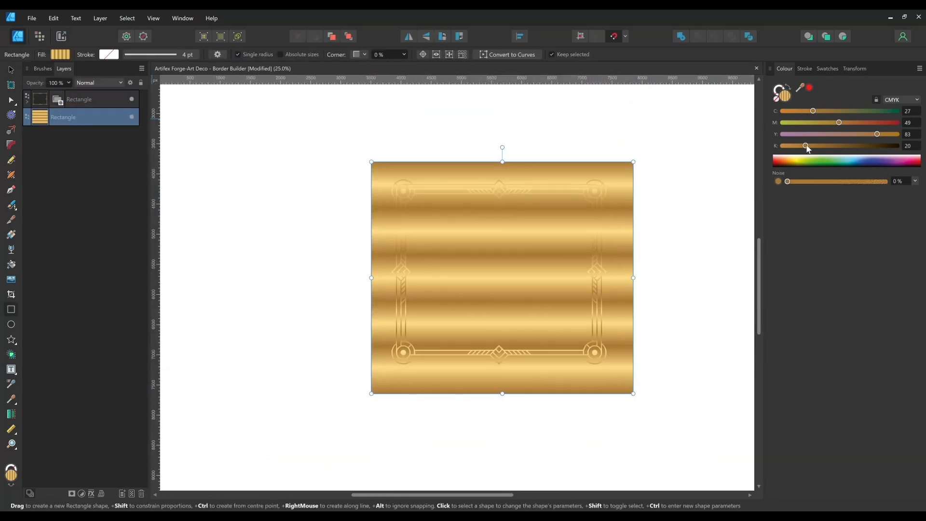
pyautogui.moveTo(805, 145); pyautogui.dragTo(896, 145)
pyautogui.hotkey('ctrl', '+')
pyautogui.moveTo(655, 311); pyautogui.dragTo(589, 328)
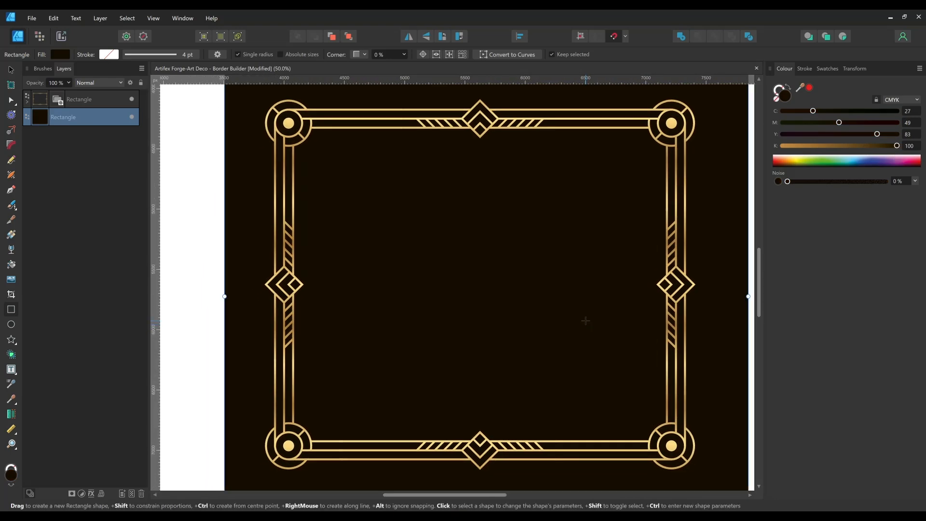